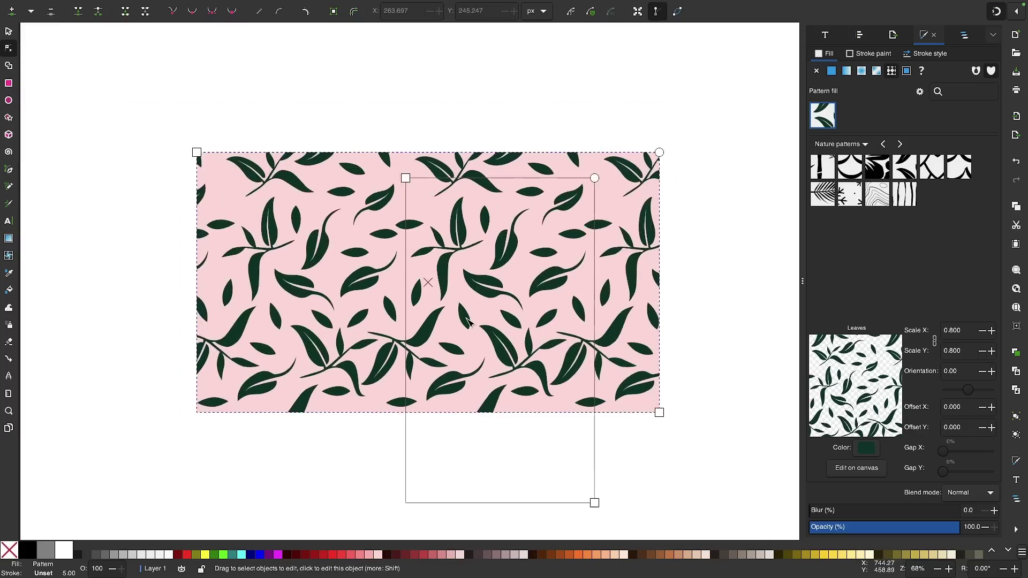
- Shrink the Leaves pattern tiles in the rectangle so the leaves repeat at a much smaller scale
left_click_drag(595, 485, 500, 321)
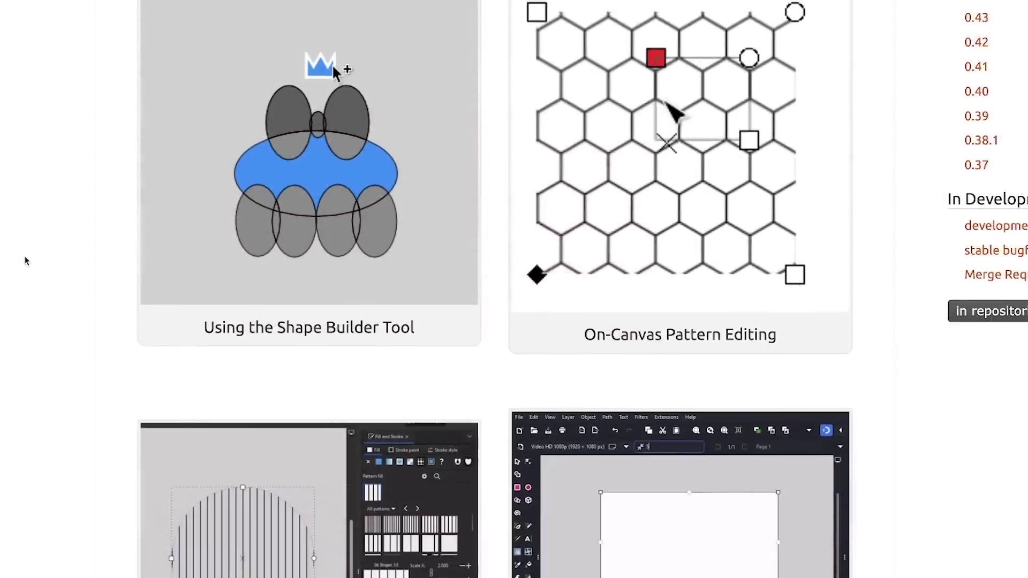
- Scroll the release notes down past OpenGL to the Smooth auto-scrolling and Tools sections
scroll(26, 261, "down", 5)
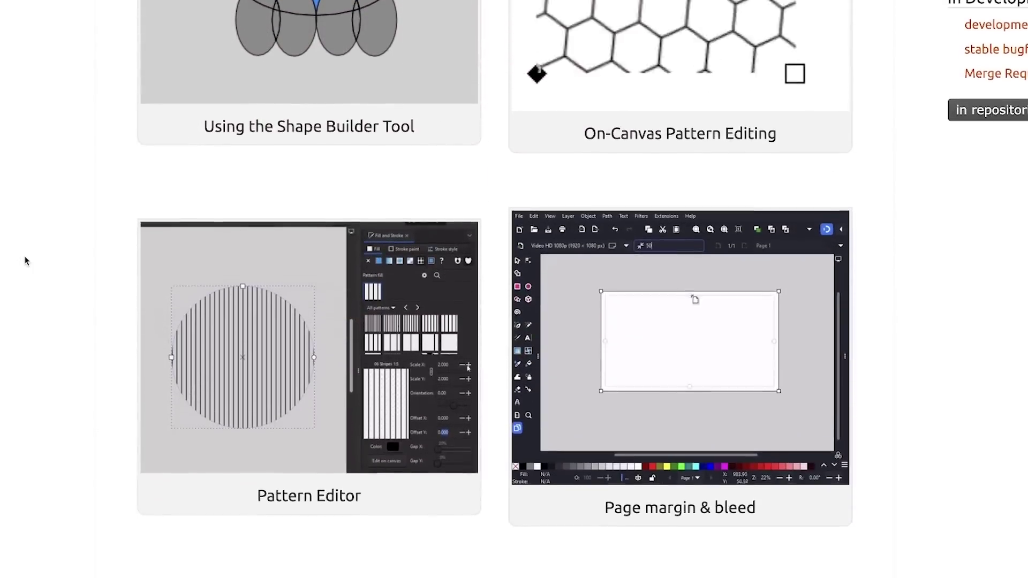
scroll(26, 261, "down", 7)
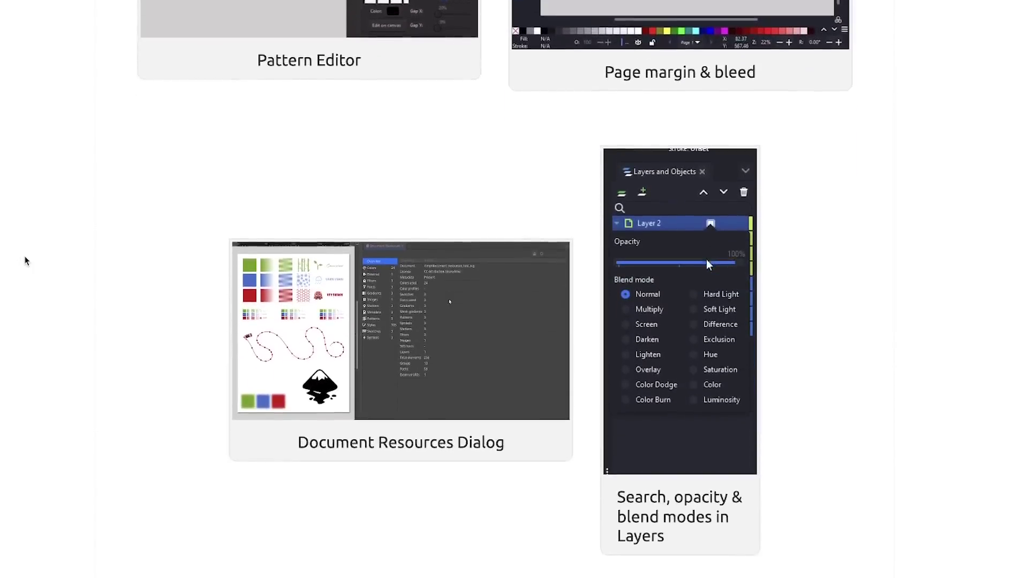
scroll(26, 261, "down", 4)
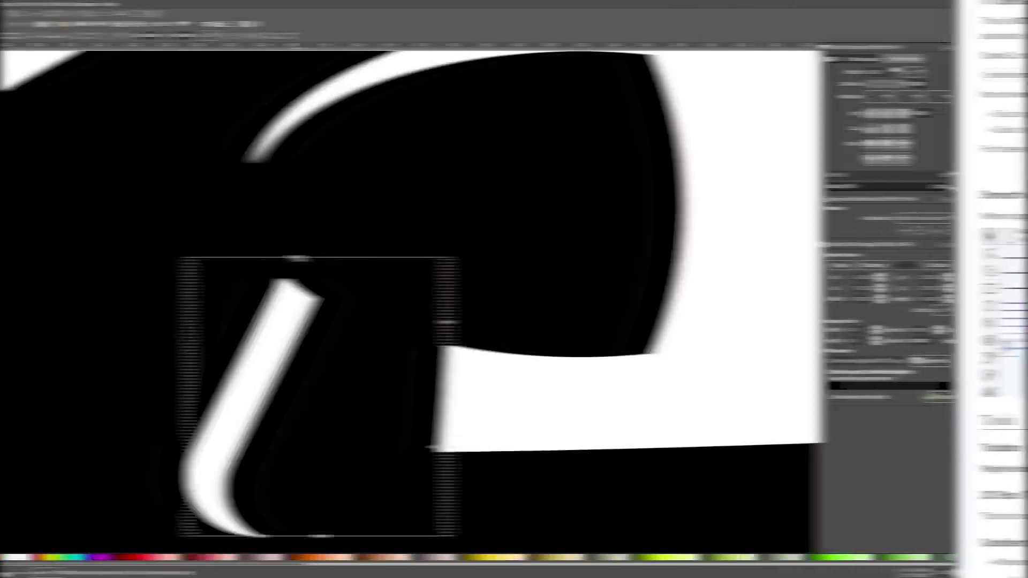
- Clip the blue stripes to the badge logo's dark arch with Object > Clip > Set Clip
scroll(522, 292, "down", 3)
scroll(491, 332, "up", 3)
scroll(372, 372, "down", 3)
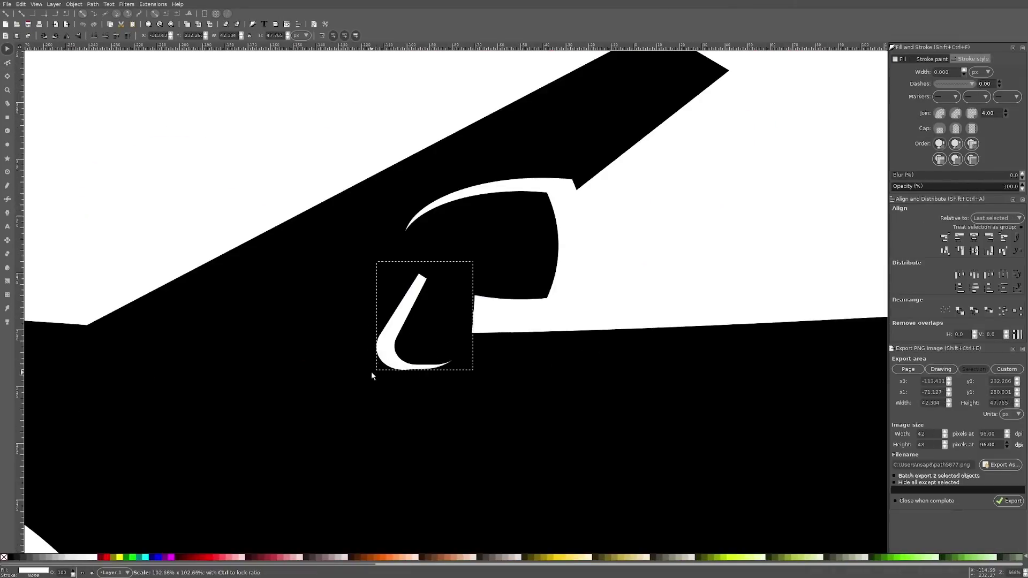
scroll(522, 292, "up", 3)
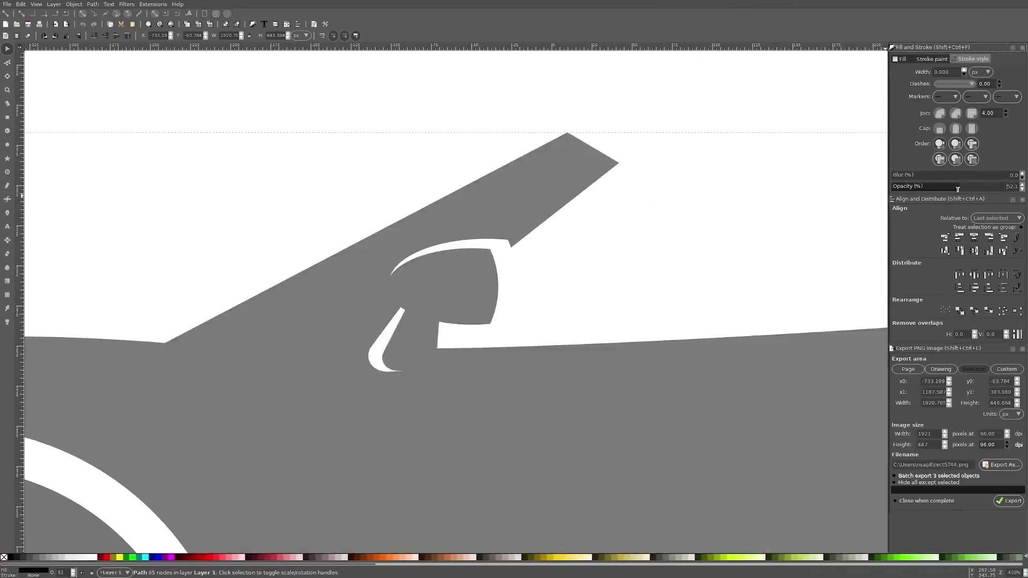
scroll(594, 397, "down", 5)
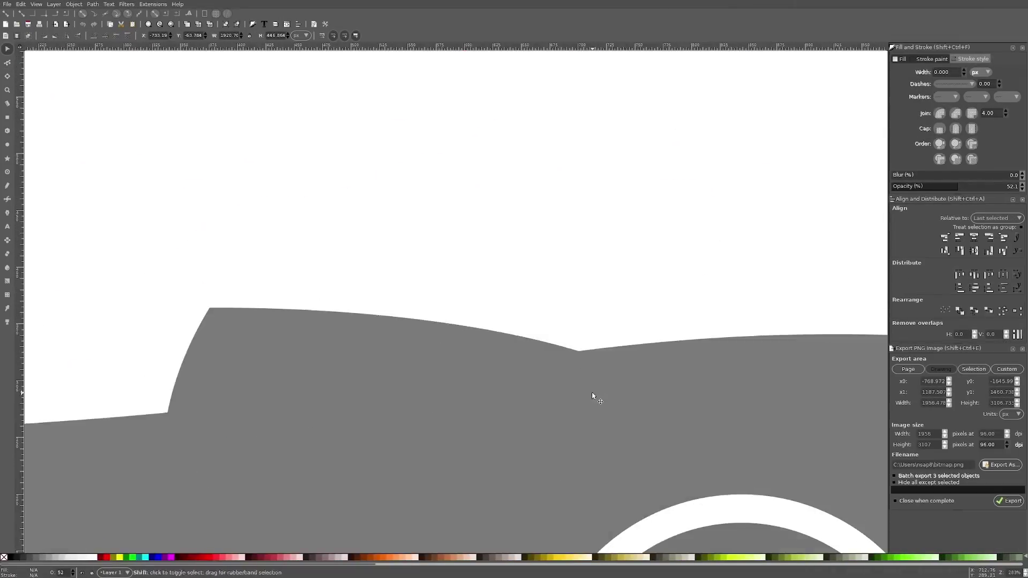
scroll(499, 387, "down", 2)
scroll(499, 387, "up", 4)
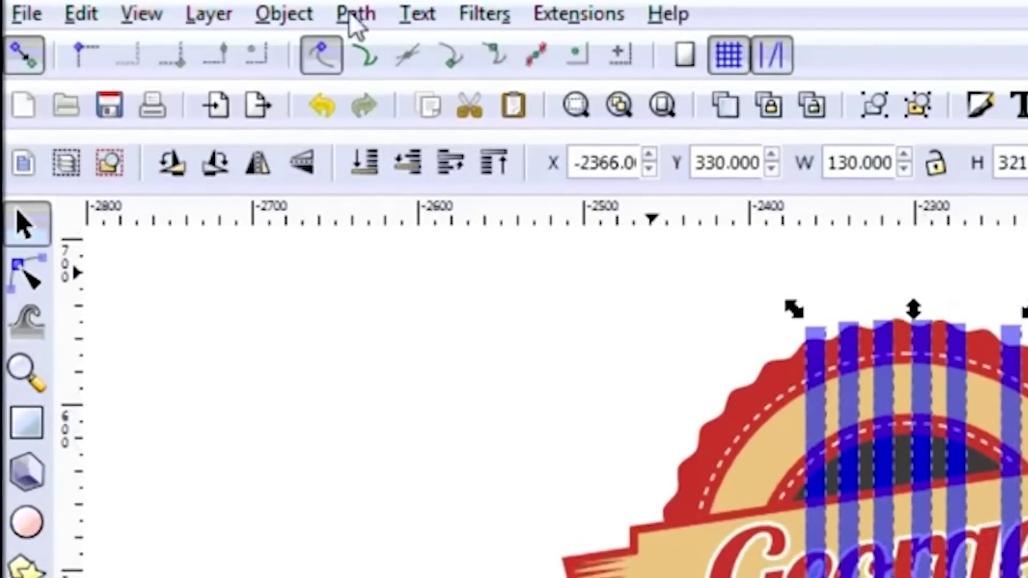
left_click(355, 14)
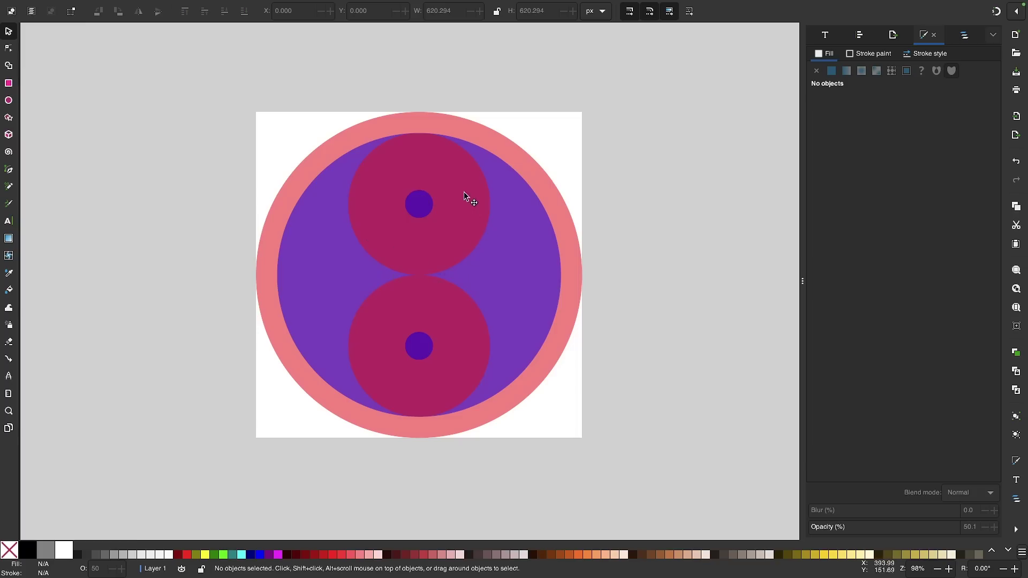
- Check the red and purple circles, deselect, then box-select all six circle paths together
left_click(445, 274)
left_click(535, 229)
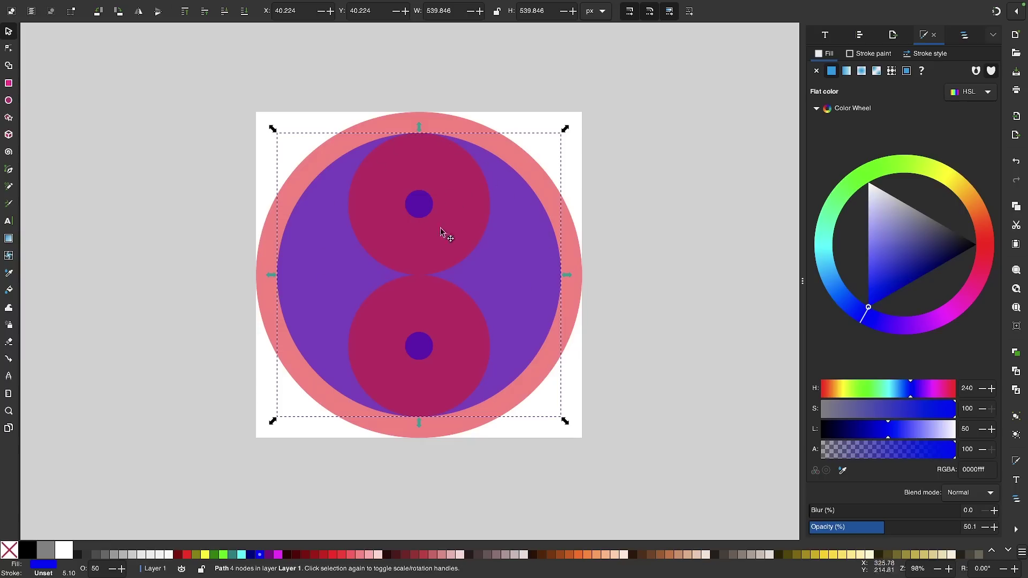
key("Escape")
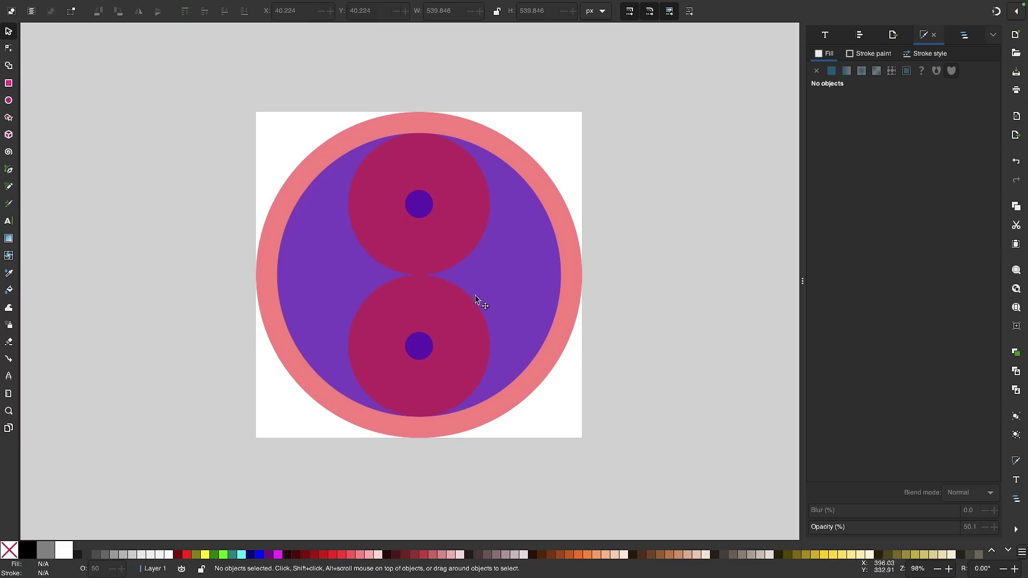
left_click_drag(673, 470, 186, 77)
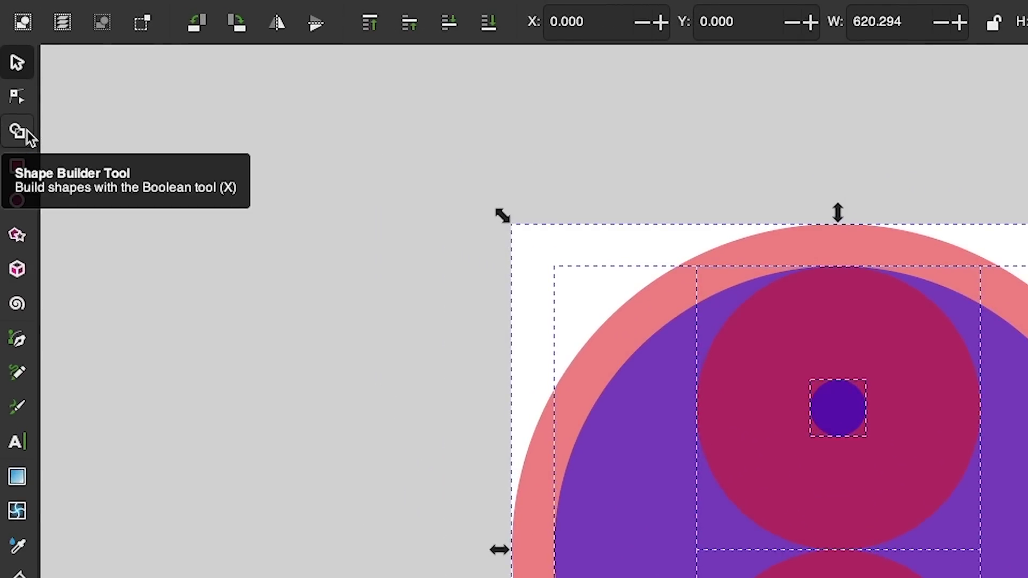
- Activate the Shape Builder tool on the circles and switch it to Delete mode
left_click(26, 131)
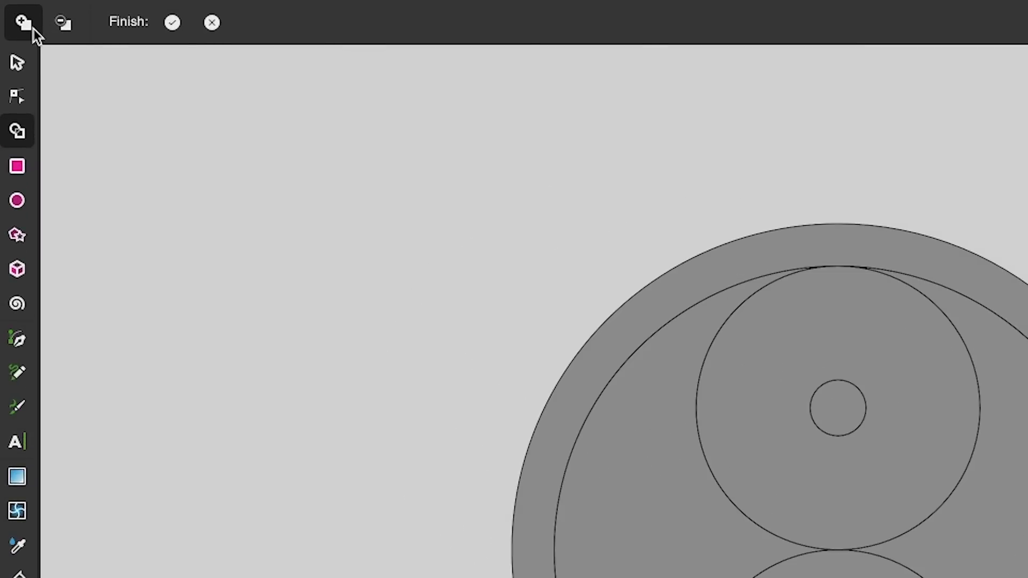
left_click(63, 25)
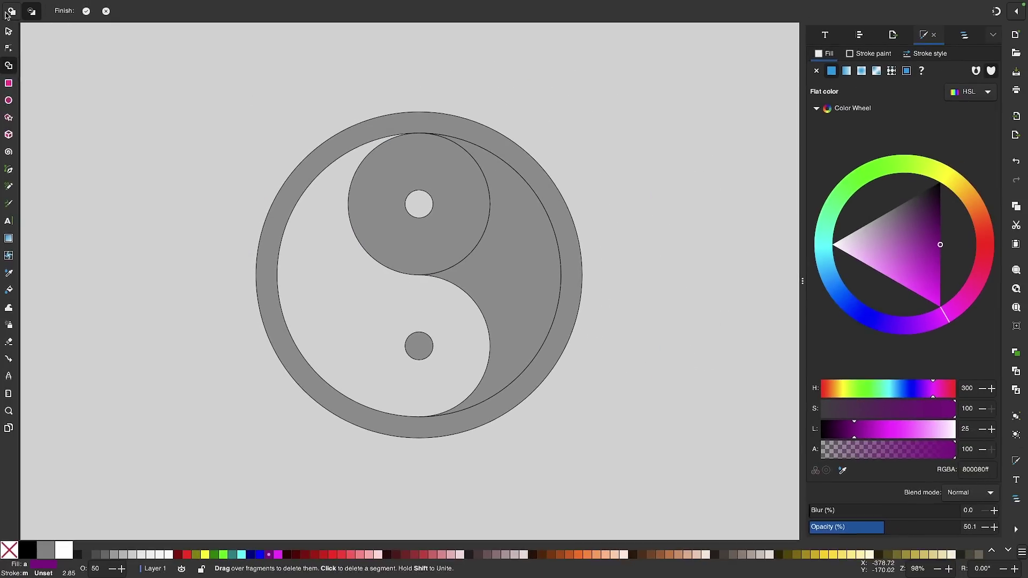
- In Union mode, join the top circle, right crescent, lower dot and outer ring into blue pieces
left_click(9, 12)
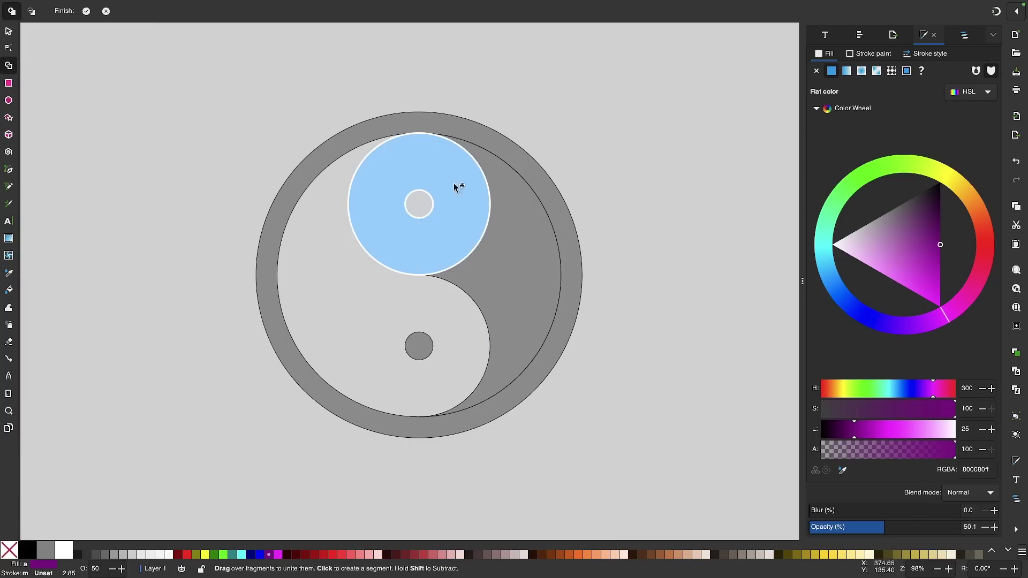
left_click_drag(455, 182, 538, 257)
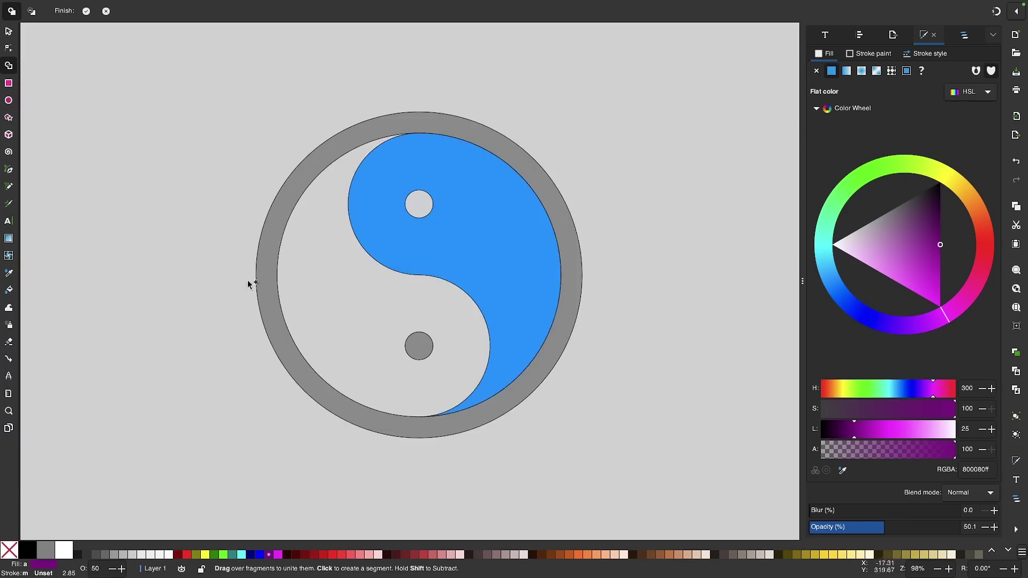
left_click(418, 348)
left_click(424, 350)
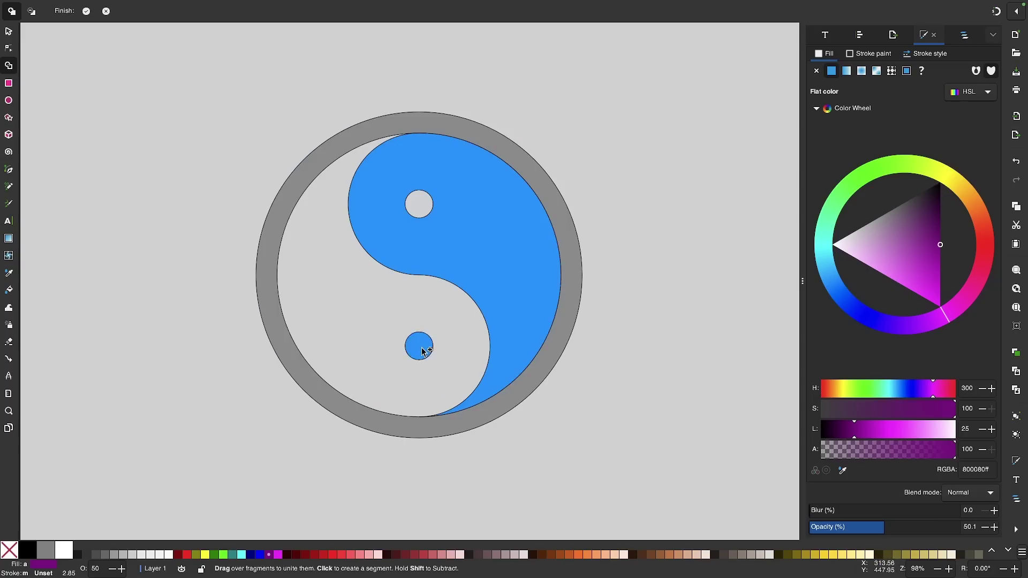
left_click(274, 296)
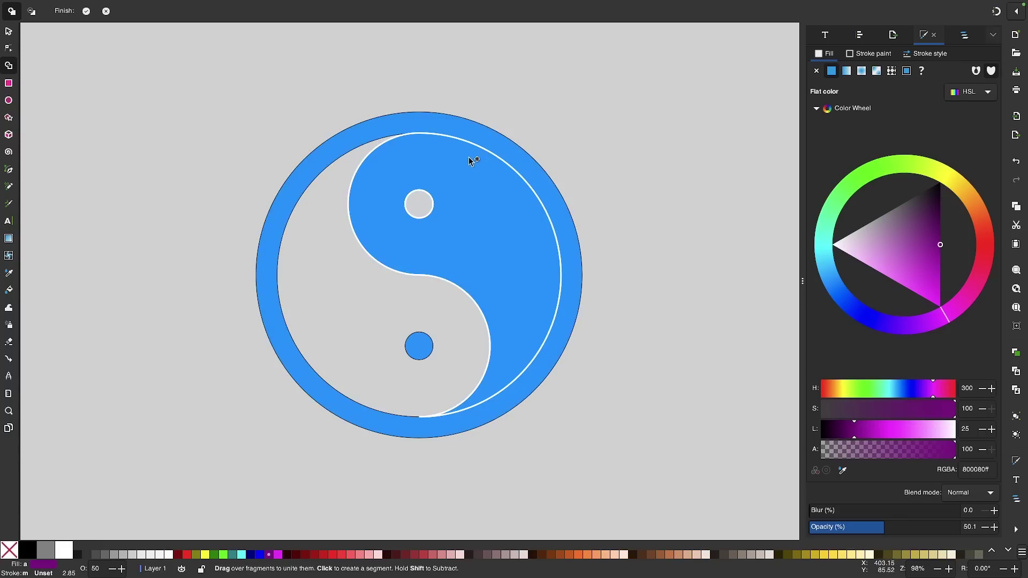
left_click_drag(480, 148, 485, 141)
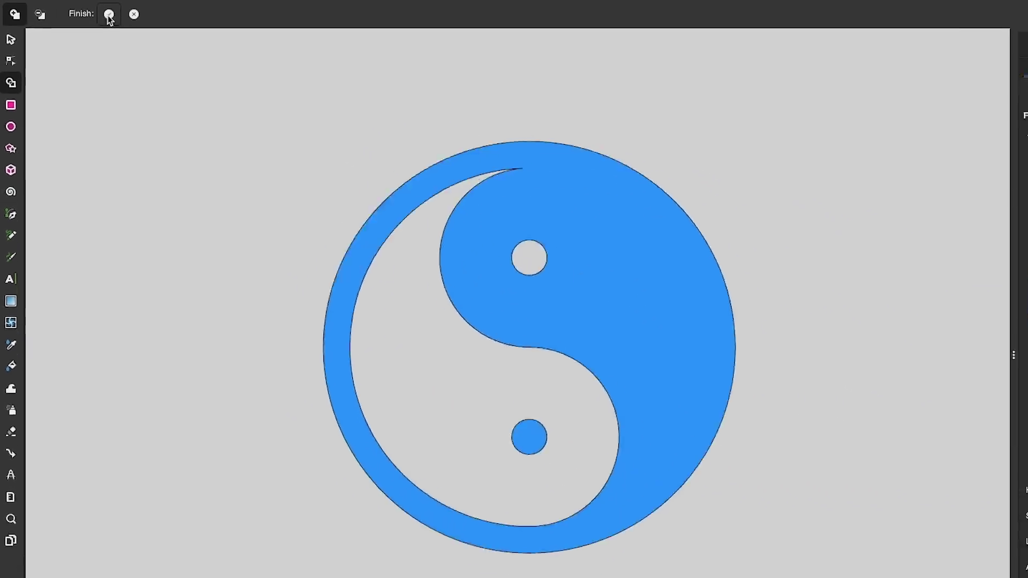
- Finish the Shape Builder operation so the blue pieces become a single pink yin-yang path
left_click(172, 23)
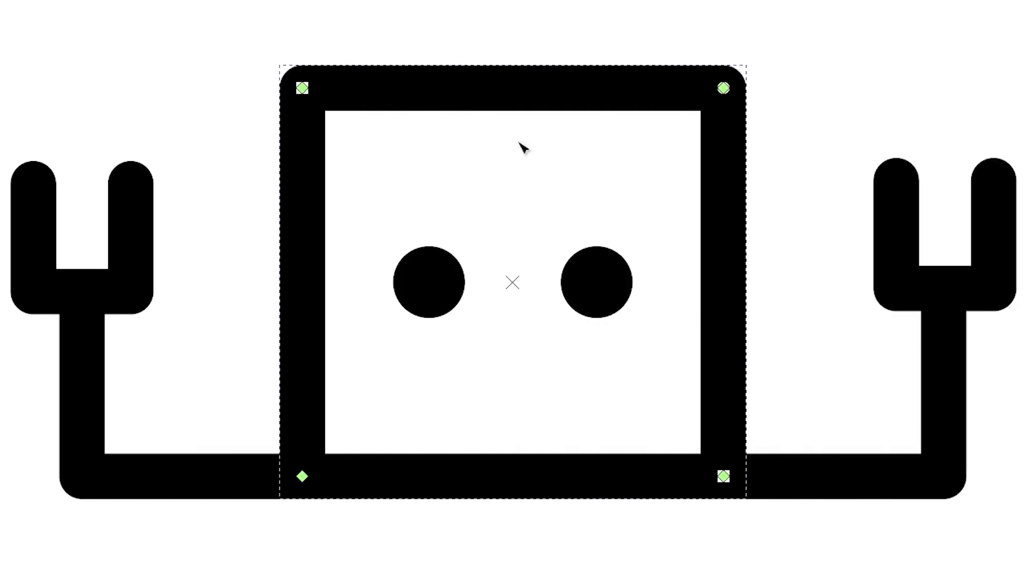
- Give the robot head a large top-left corner curve and a slight top-right rounding
left_click_drag(303, 89, 433, 224)
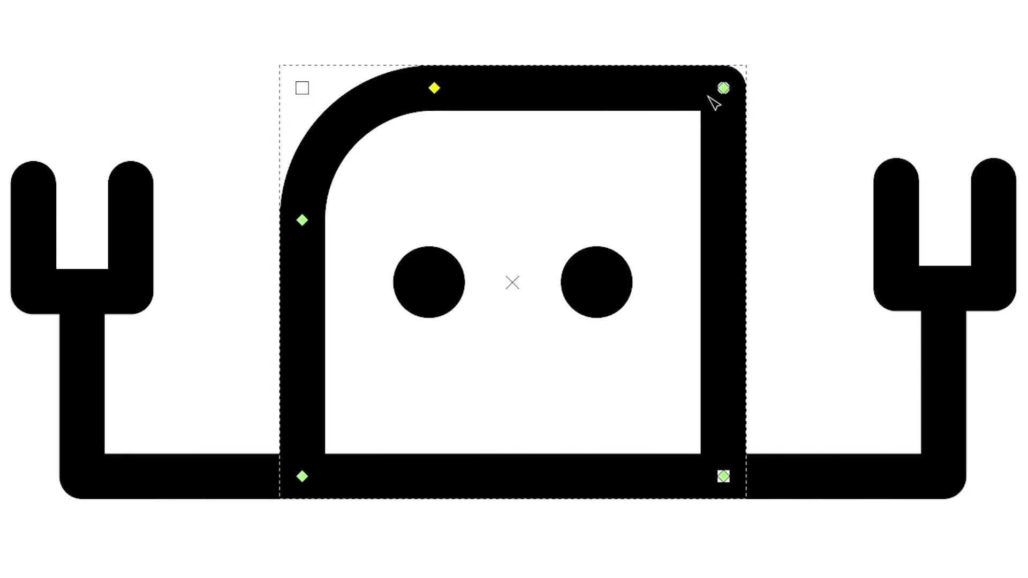
left_click_drag(725, 88, 723, 103)
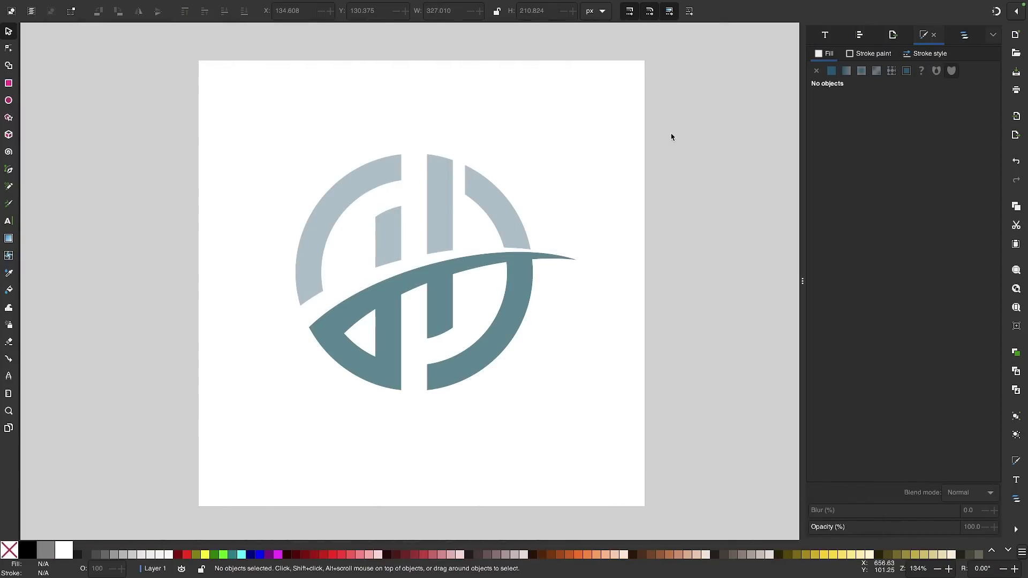
- Select the light-grey upper logo path, zoom in, and add the Corners path effect in the Node tool
left_click(442, 179)
key("plus")
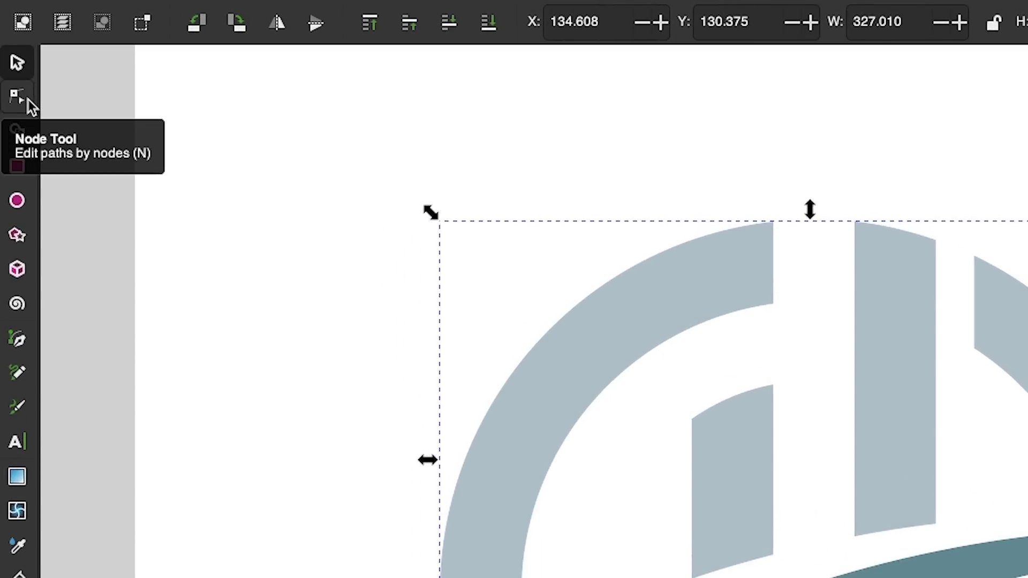
left_click(18, 97)
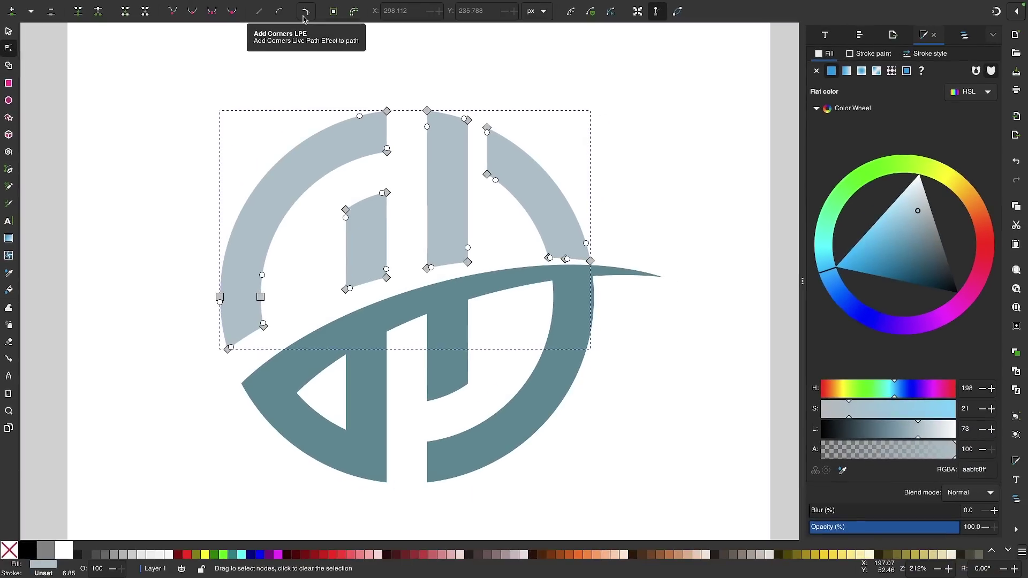
left_click(611, 24)
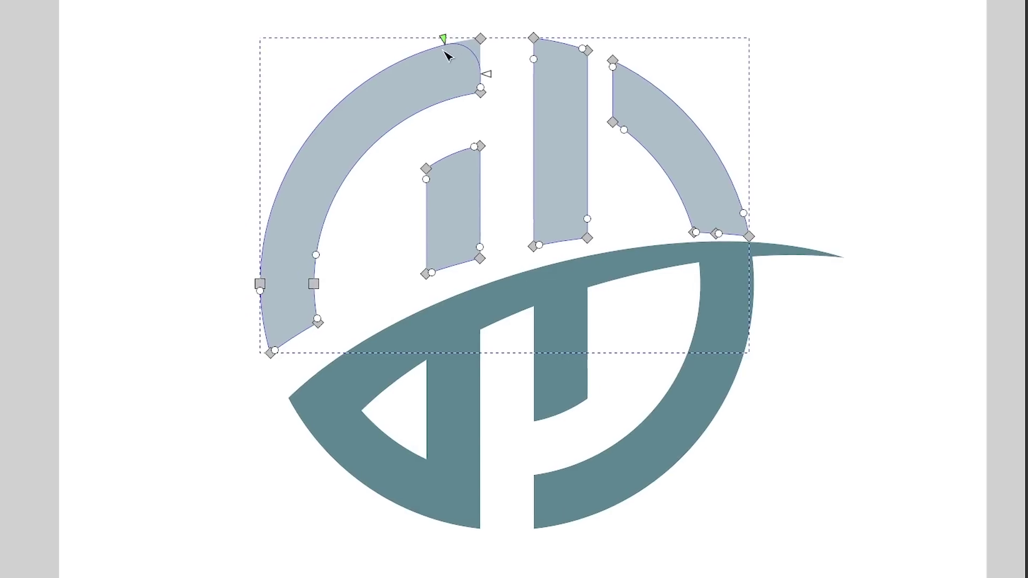
- Round every corner of the upper logo by dragging a fillet knot, then remove the rounding again
left_click_drag(361, 120, 365, 122)
left_click_drag(450, 54, 449, 53)
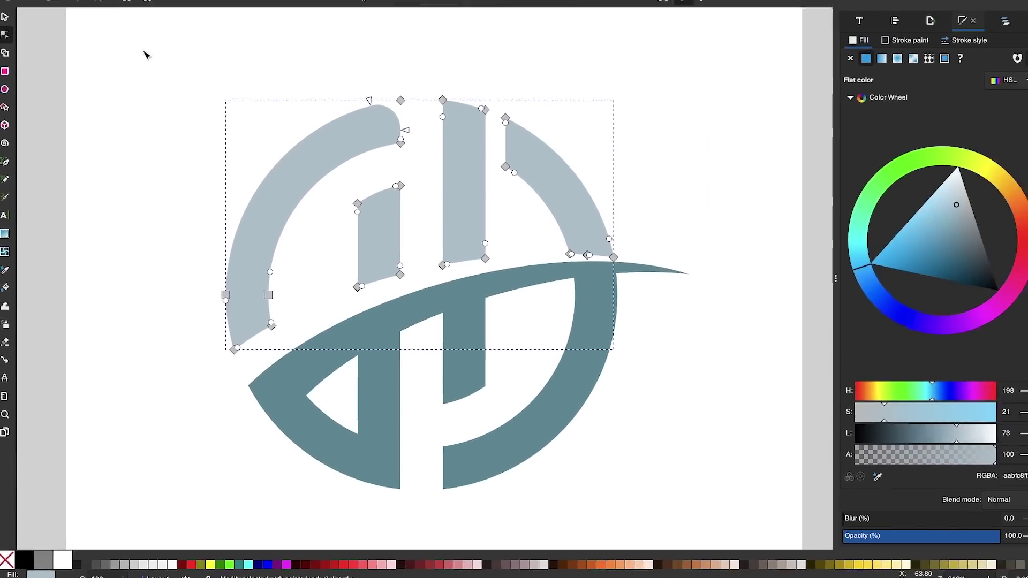
left_click_drag(159, 0, 726, 273)
left_click_drag(573, 289, 644, 371)
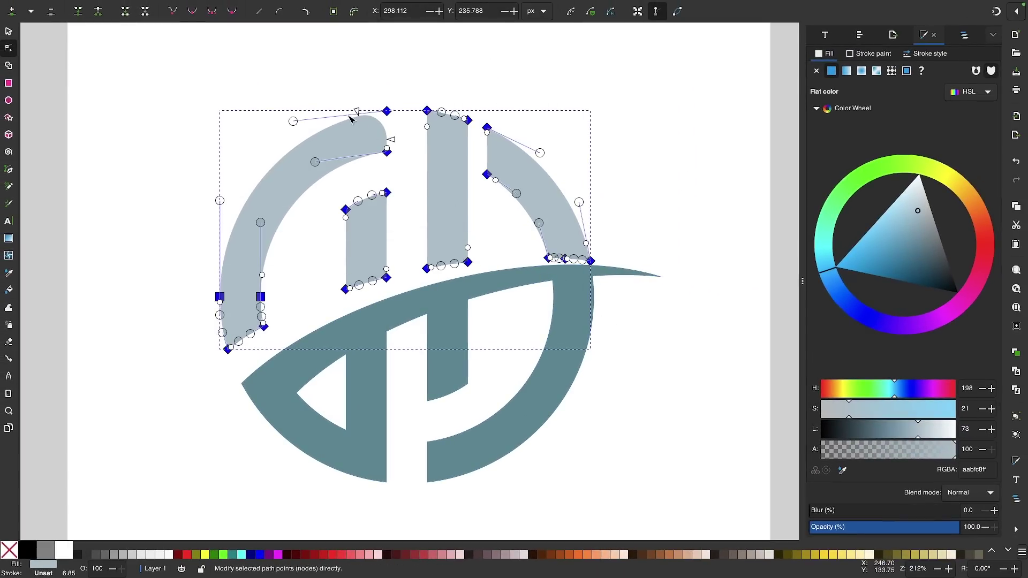
left_click_drag(354, 113, 369, 111)
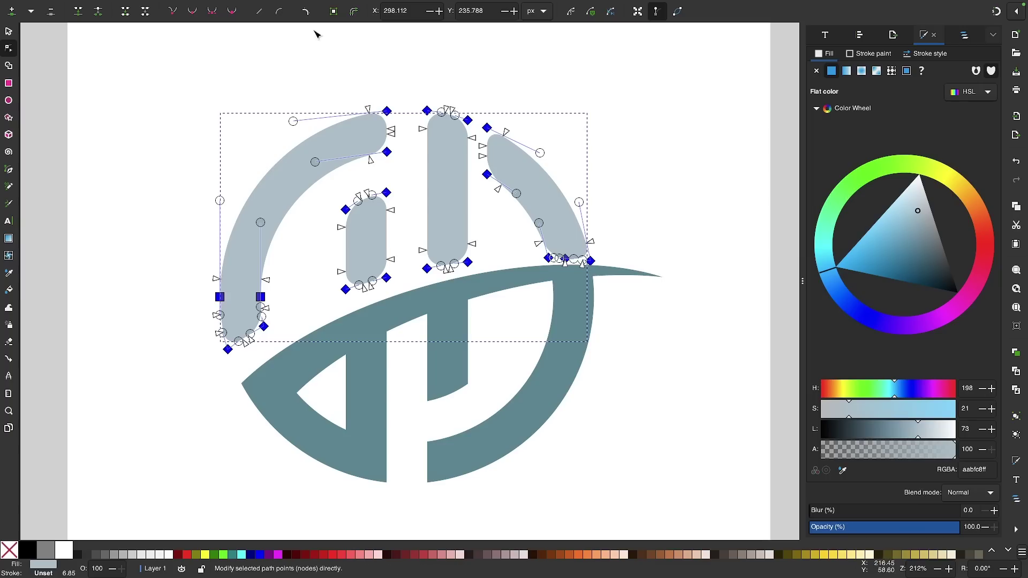
left_click(307, 12)
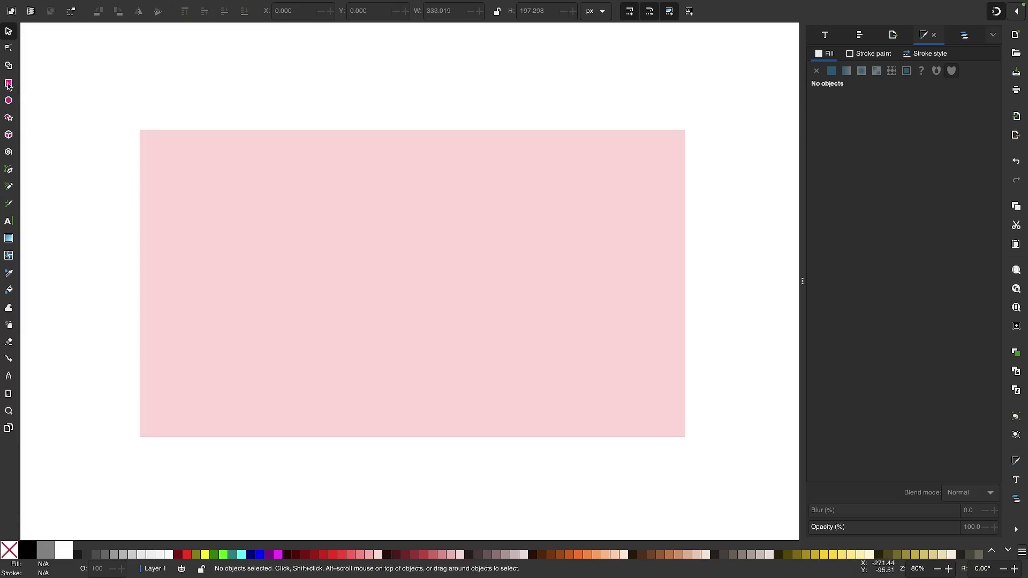
- Draw a black 1280 × 720 px rectangle exactly covering the pink background rectangle
left_click(8, 84)
left_click_drag(140, 130, 686, 432)
scroll(487, 332, "up", 1)
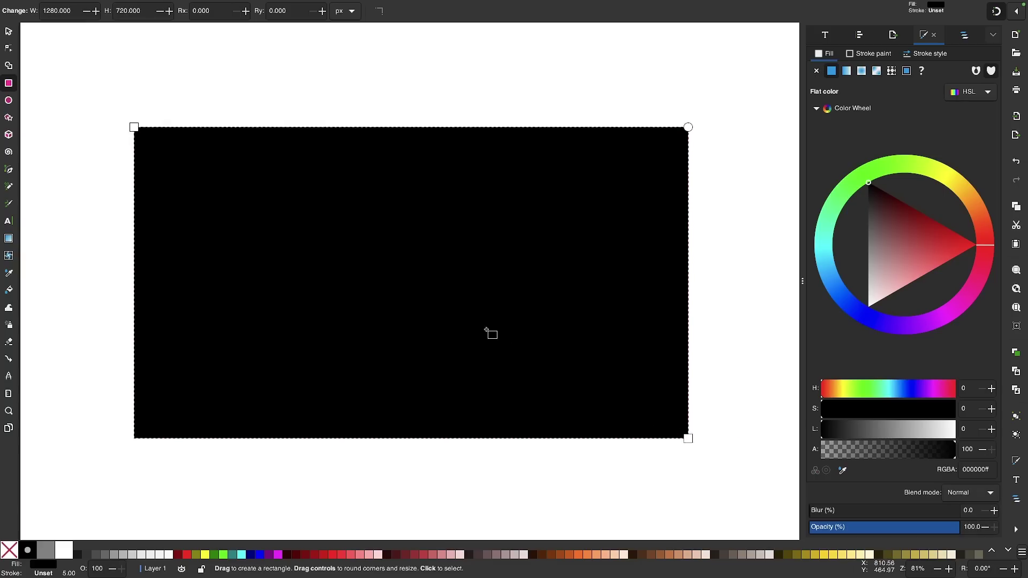
scroll(487, 332, "up", 3)
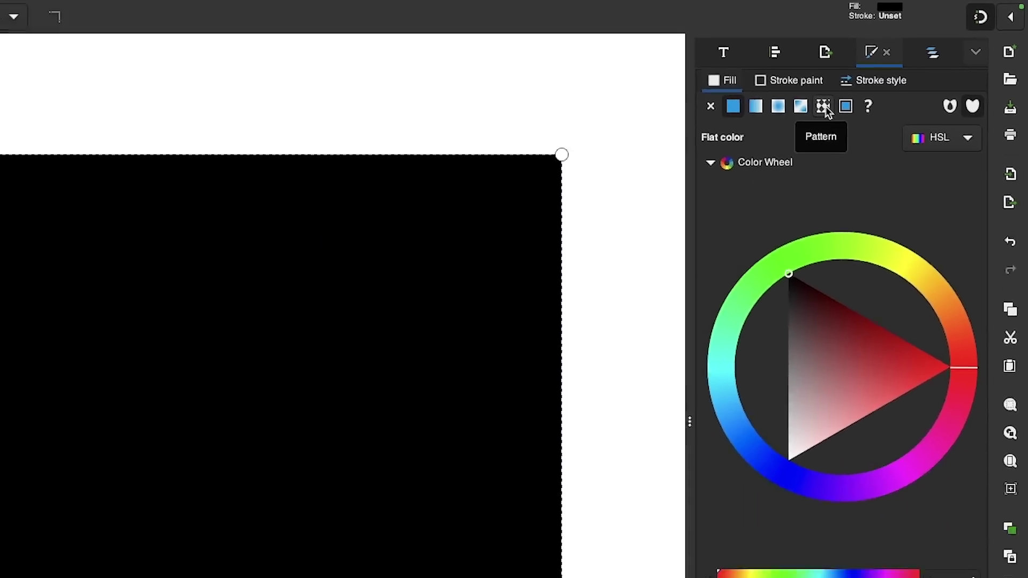
- Switch the rectangle's fill to Pattern and filter the patterns to Nature patterns
left_click(758, 142)
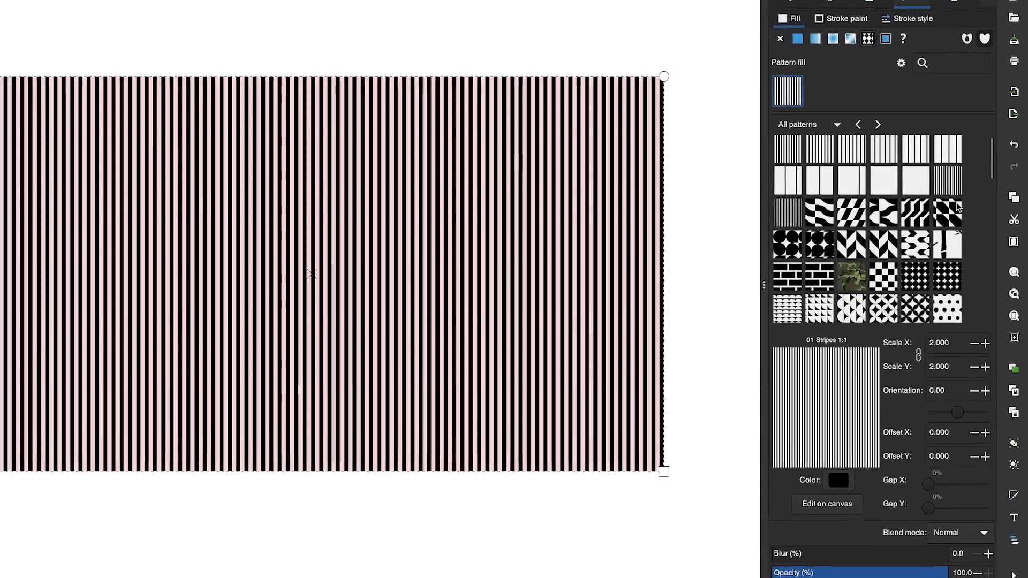
scroll(969, 214, "down", 2)
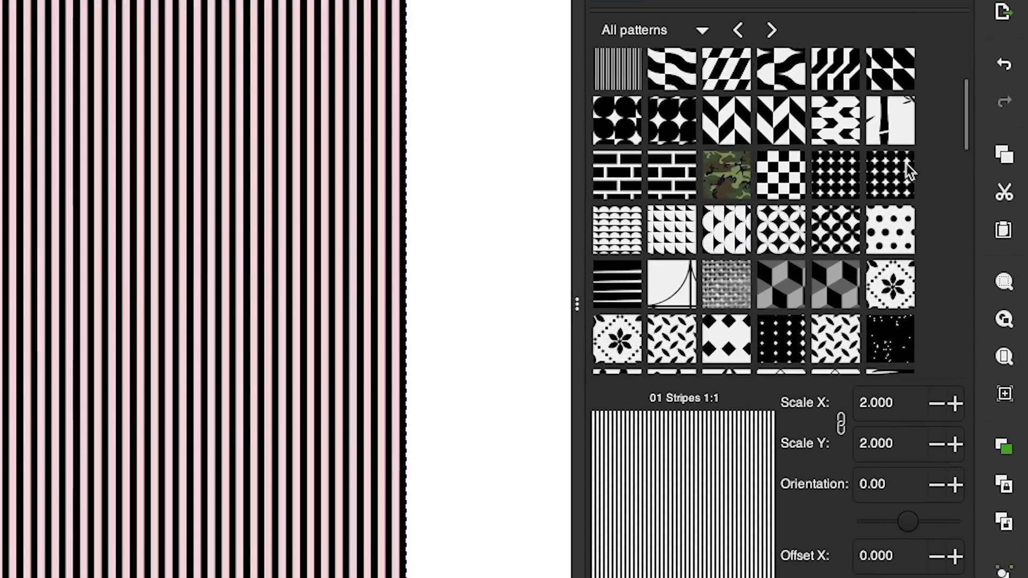
scroll(909, 170, "down", 5)
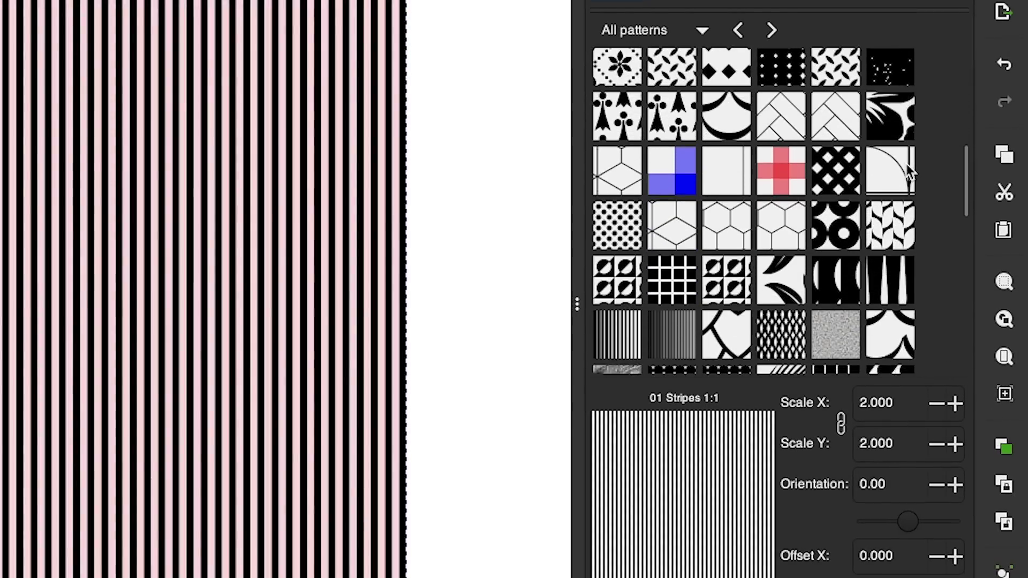
scroll(907, 163, "down", 2)
scroll(907, 164, "up", 10)
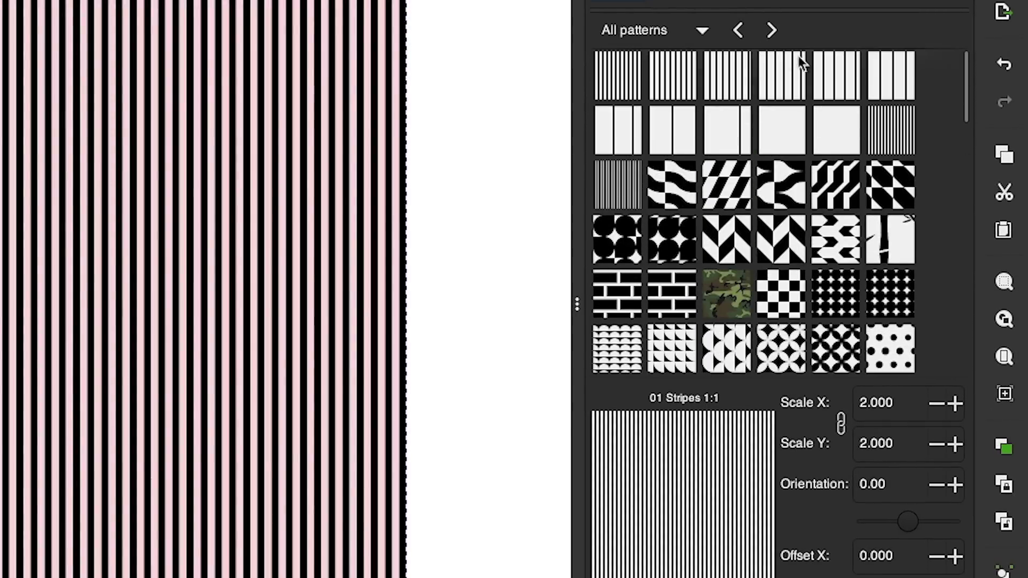
left_click(702, 34)
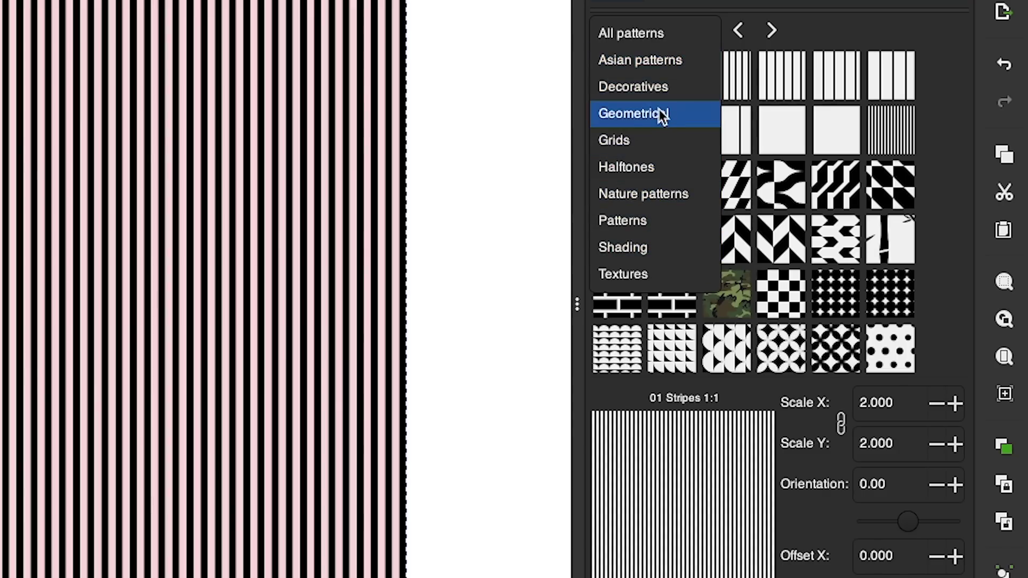
left_click(644, 192)
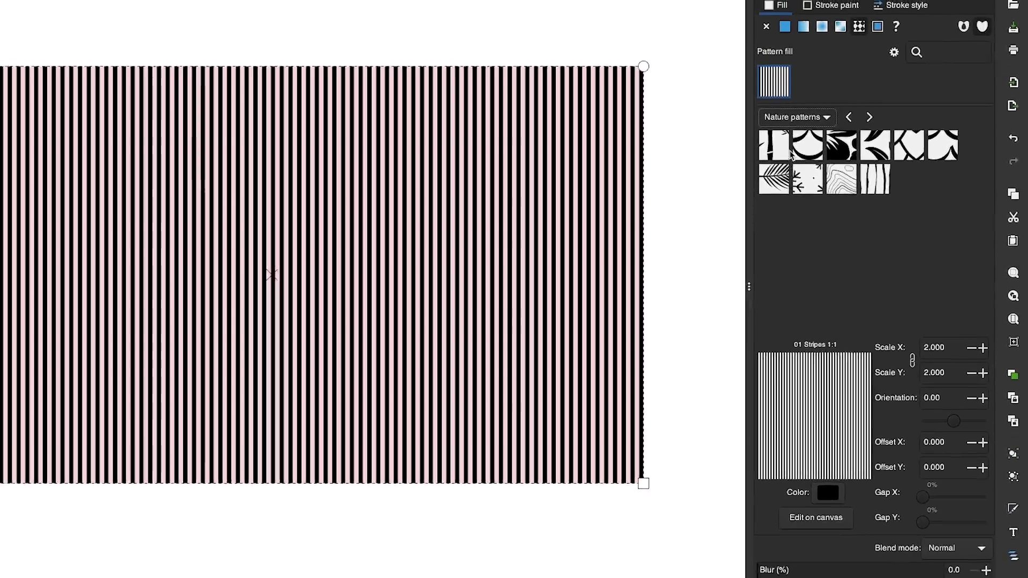
- Try Palm leaves, Bamboo, Fish scales and Terrain, then settle on the Leaves pattern
left_click(627, 131)
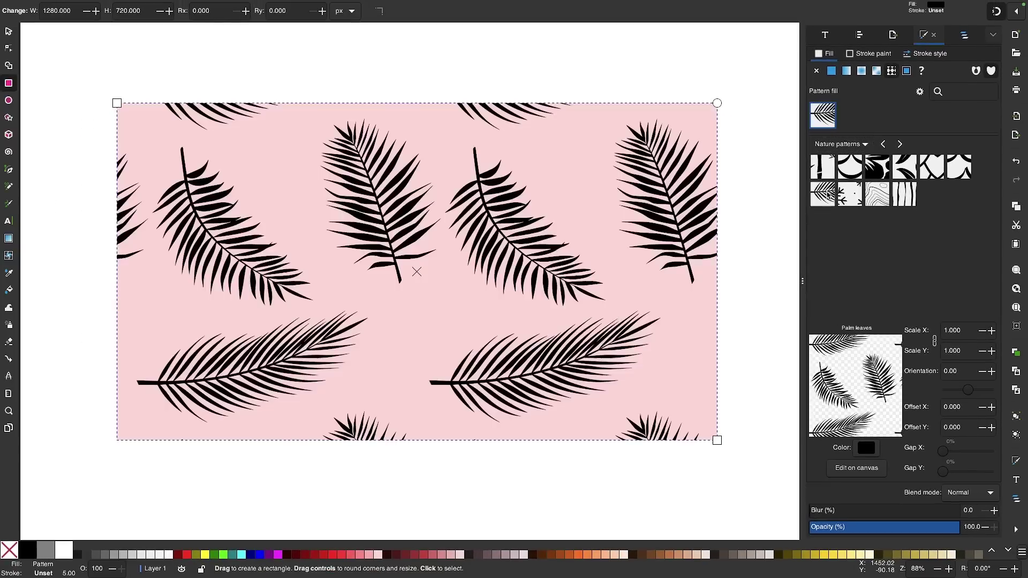
left_click(825, 163)
left_click(858, 163)
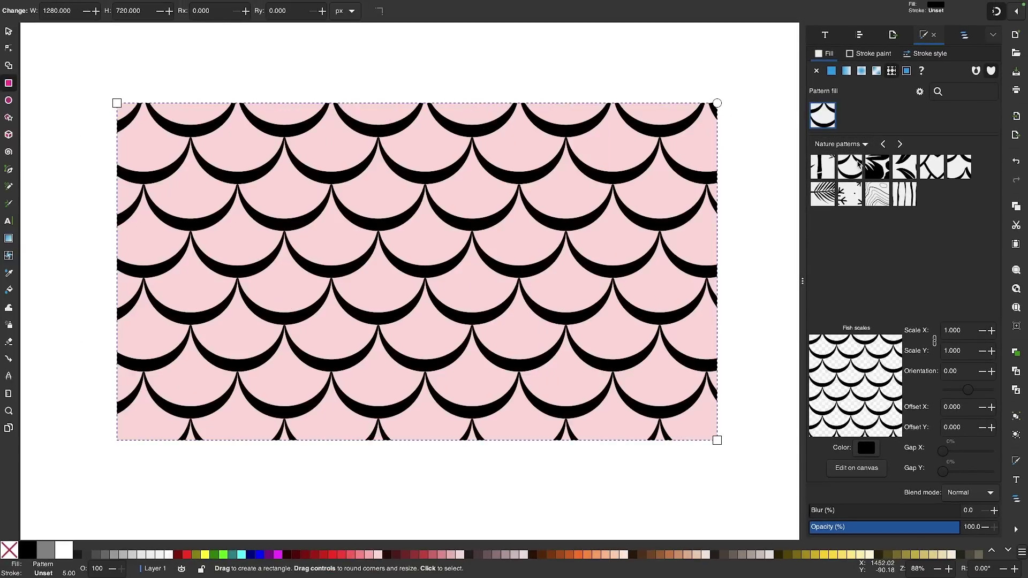
left_click(877, 194)
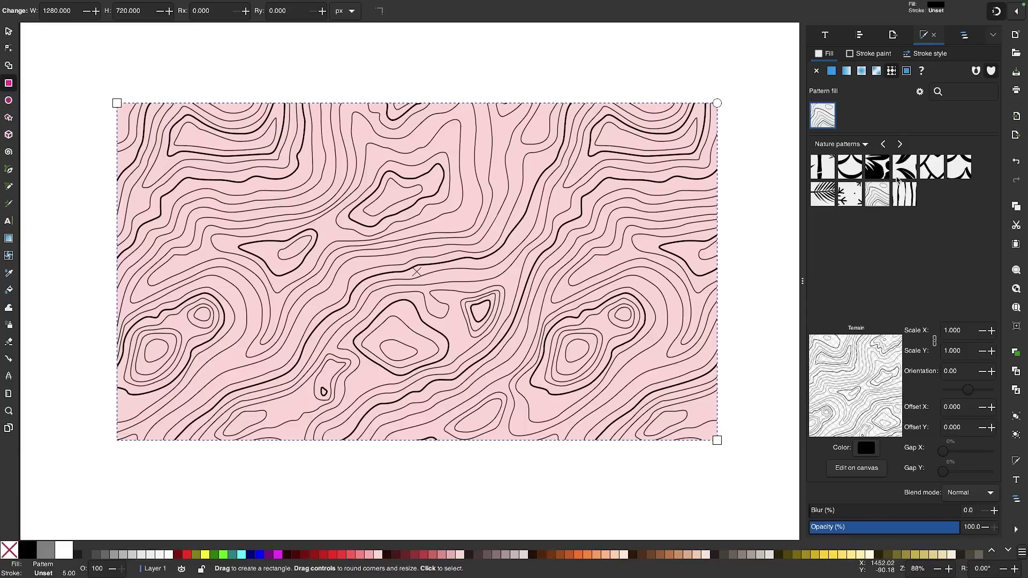
left_click(904, 172)
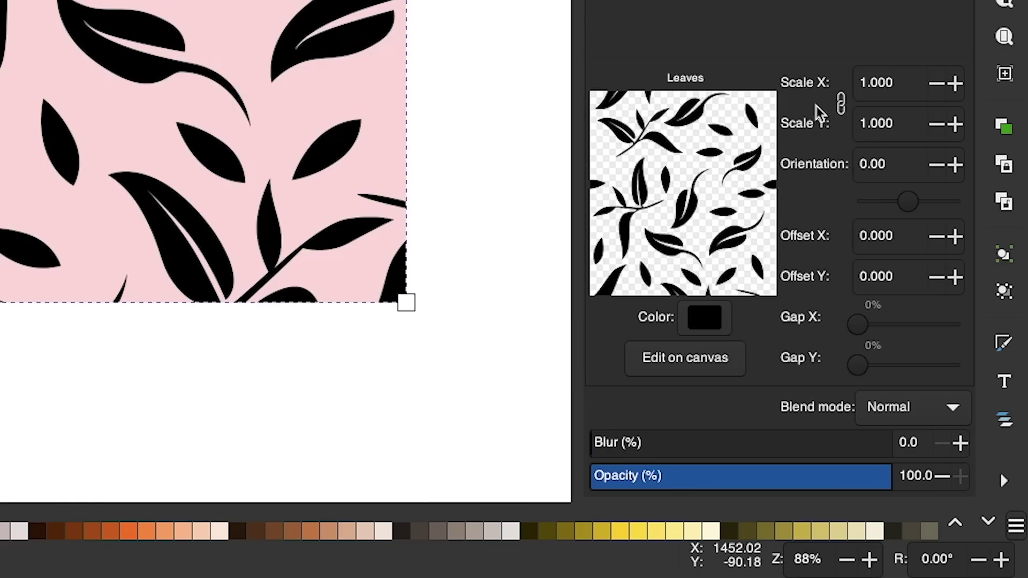
- Set the leaf pattern's Scale X/Y to 0.800 after briefly enlarging it
left_click(955, 83)
left_click(955, 83)
left_click(956, 83)
left_click(955, 83)
left_click(955, 83)
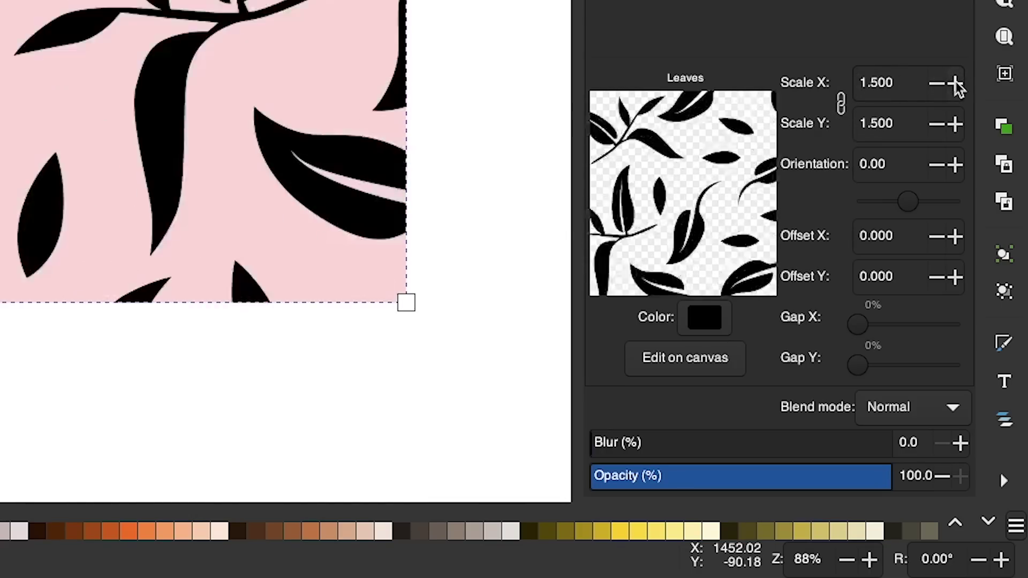
left_click(942, 85)
left_click(942, 85)
left_click(942, 85)
left_click(943, 84)
left_click(942, 85)
left_click(942, 84)
left_click(942, 84)
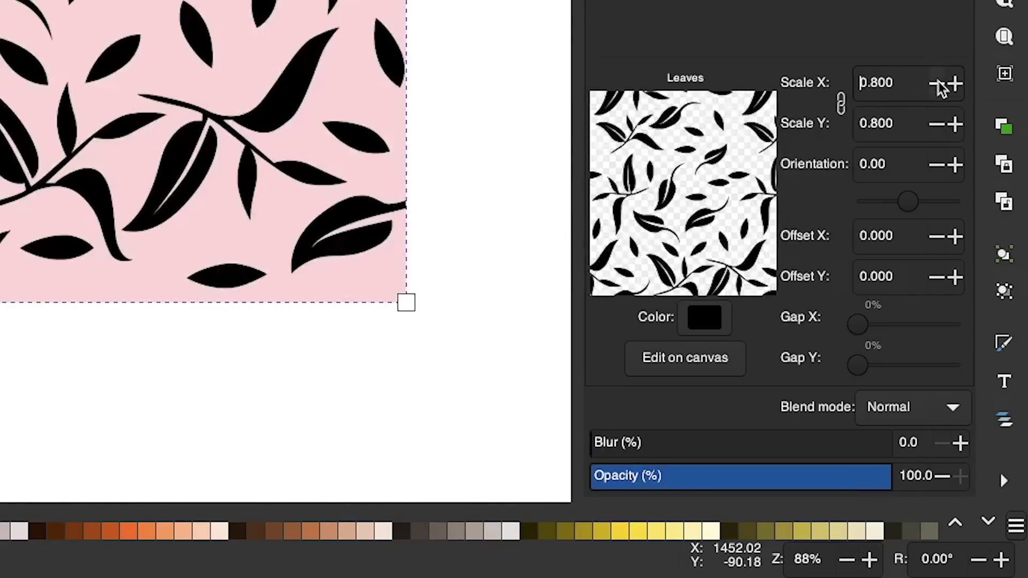
- Experiment with the pattern Orientation, then return it to 0
left_click(958, 166)
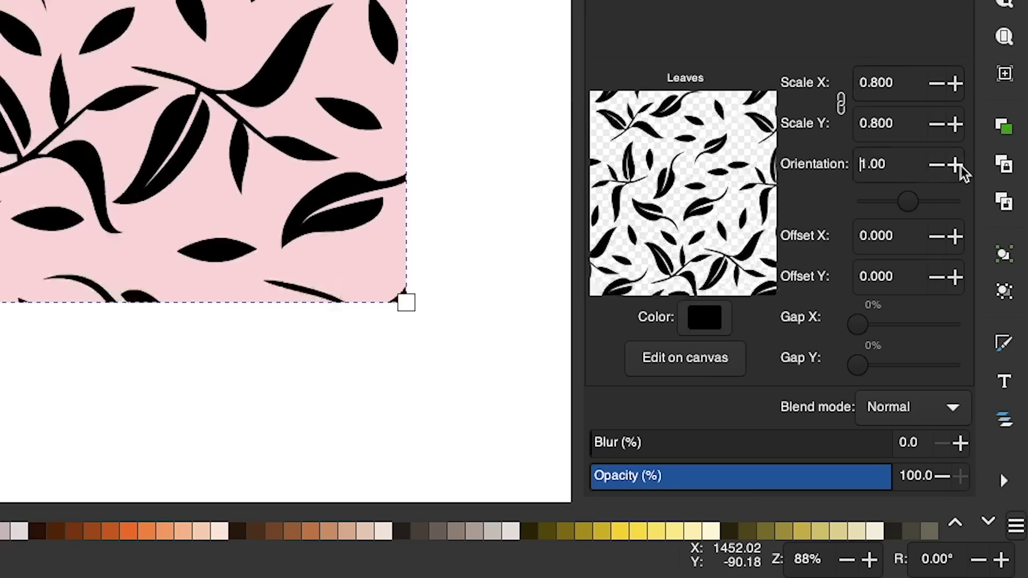
left_click(959, 166)
left_click(958, 166)
left_click(958, 166)
left_click(957, 165)
left_click(936, 166)
left_click(936, 166)
left_click(936, 166)
left_click(936, 166)
left_click(936, 166)
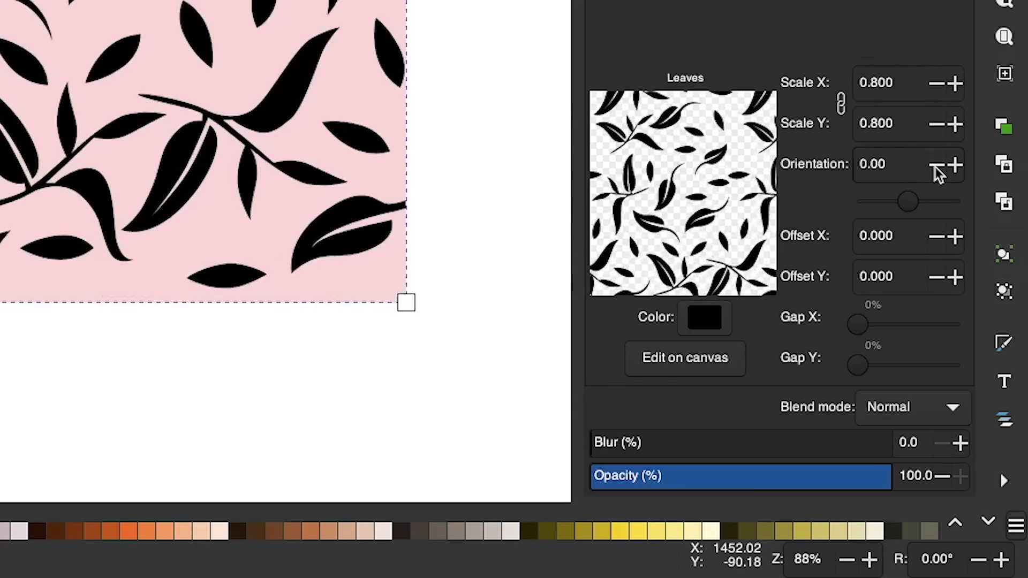
mouse_move(914, 201)
left_mouse_down()
mouse_move(900, 206)
mouse_move(929, 209)
mouse_move(909, 206)
mouse_move(917, 203)
left_mouse_up()
- Experiment with Offset X and Gap X, leaving the offset back at 0
left_click(955, 237)
left_click(957, 240)
left_click(958, 239)
left_click(957, 239)
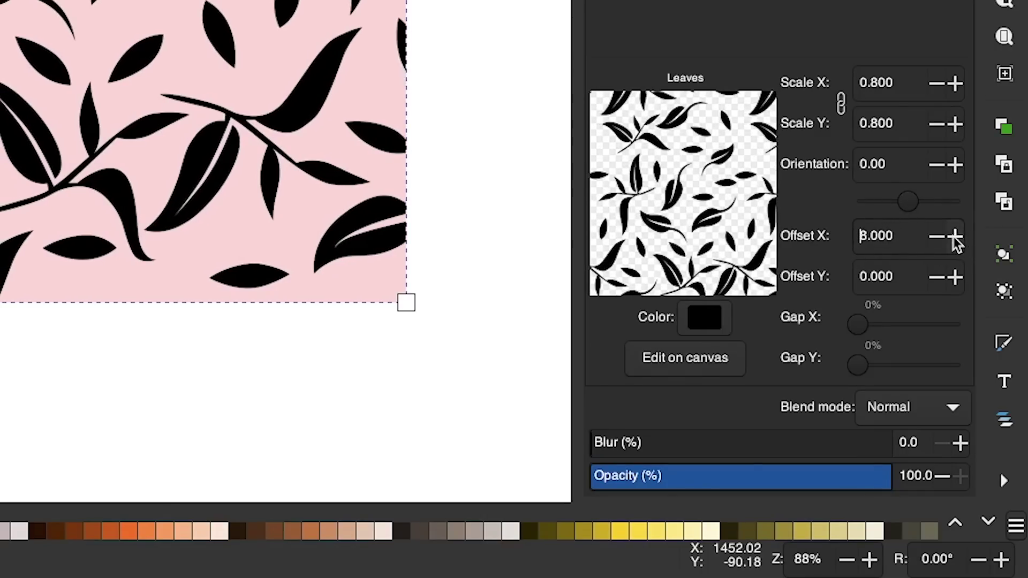
left_click(942, 238)
left_click(943, 237)
left_click(943, 238)
left_click(942, 238)
left_click(943, 238)
left_click(942, 238)
left_click(943, 238)
left_click(942, 238)
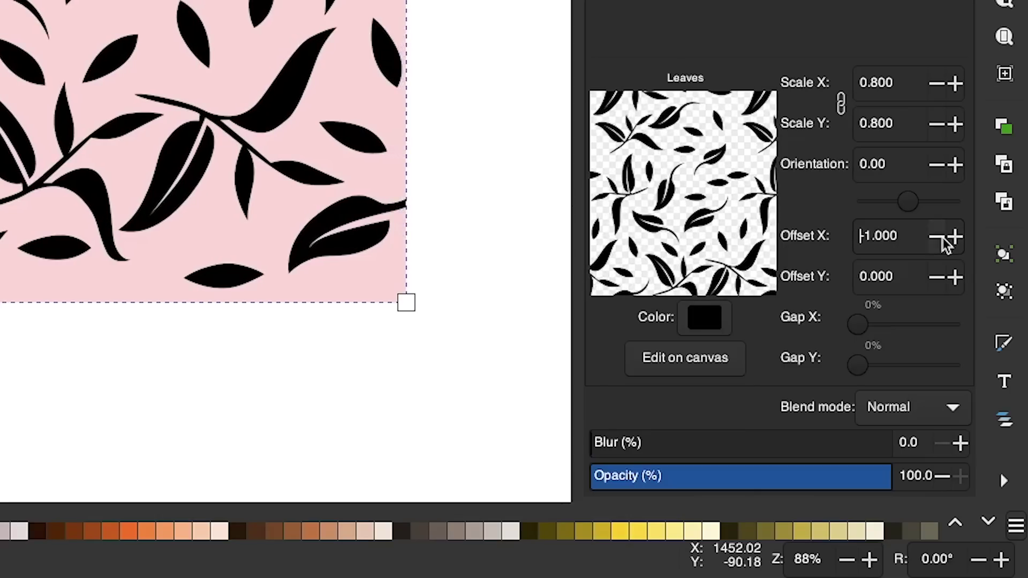
left_click(955, 238)
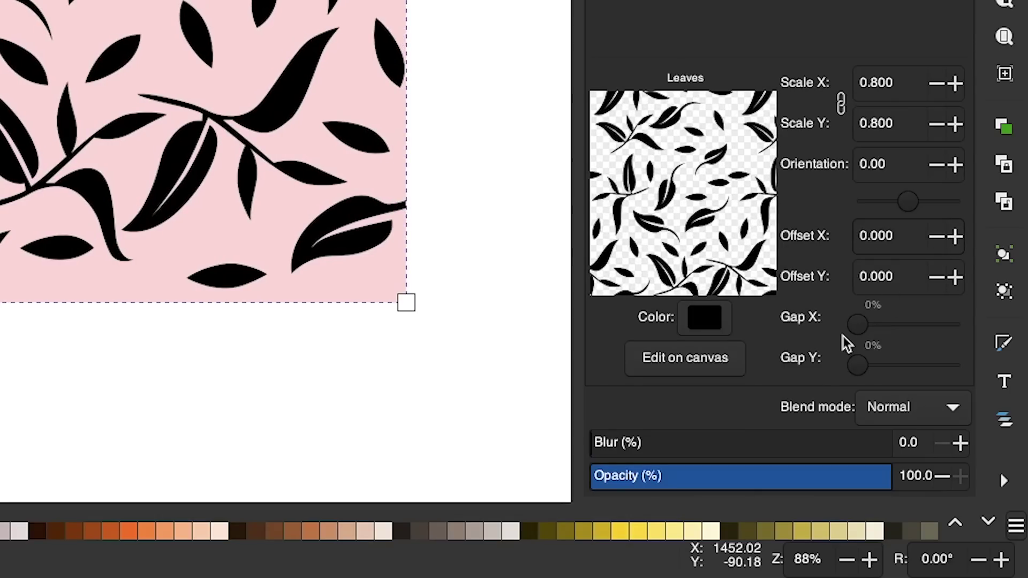
mouse_move(859, 327)
left_mouse_down()
mouse_move(887, 326)
mouse_move(856, 327)
left_mouse_up()
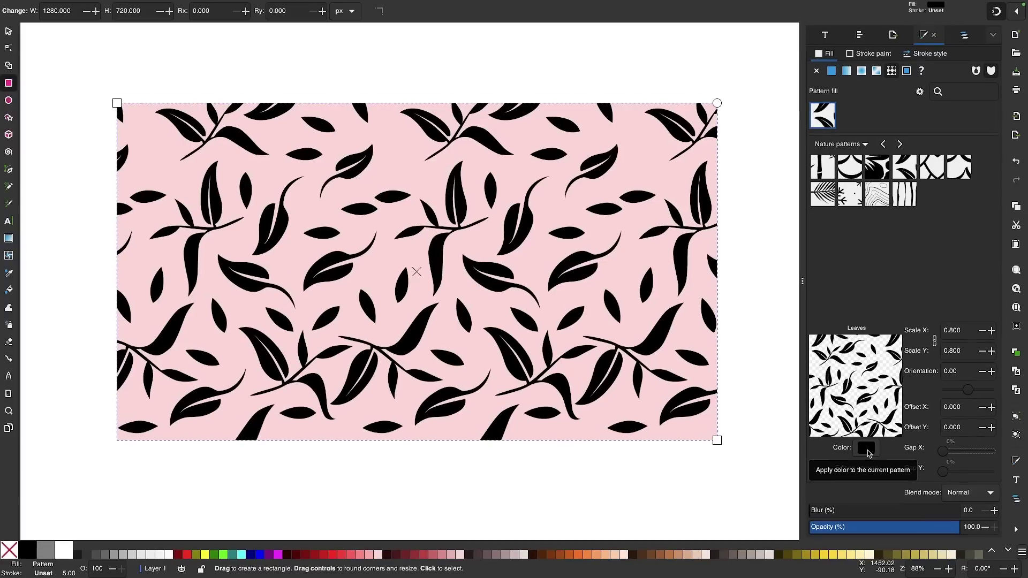
- Colour the pattern leaves dark green with H 167, S 100, L 10
left_click(812, 408)
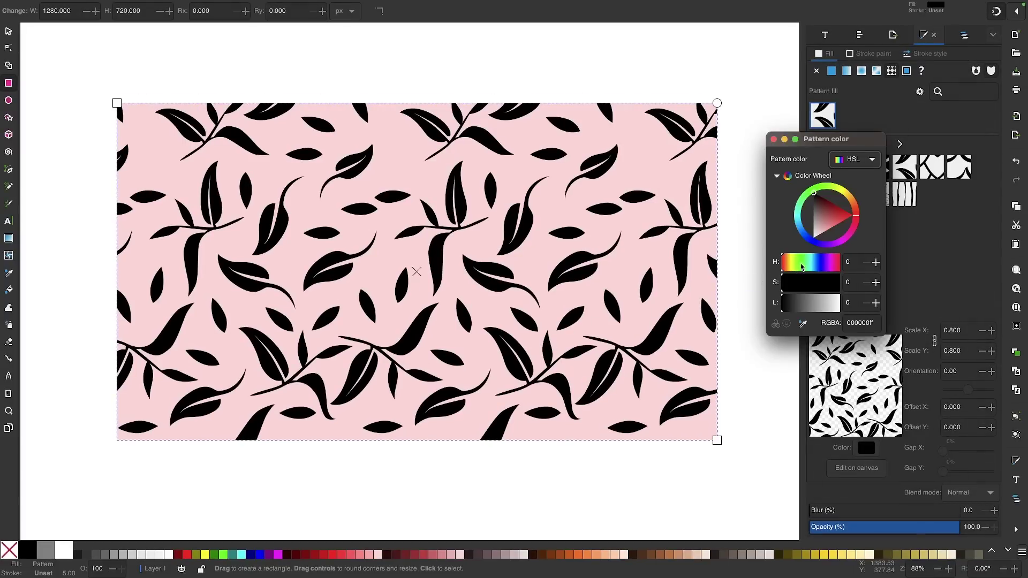
left_click_drag(802, 266, 878, 284)
left_click(789, 309)
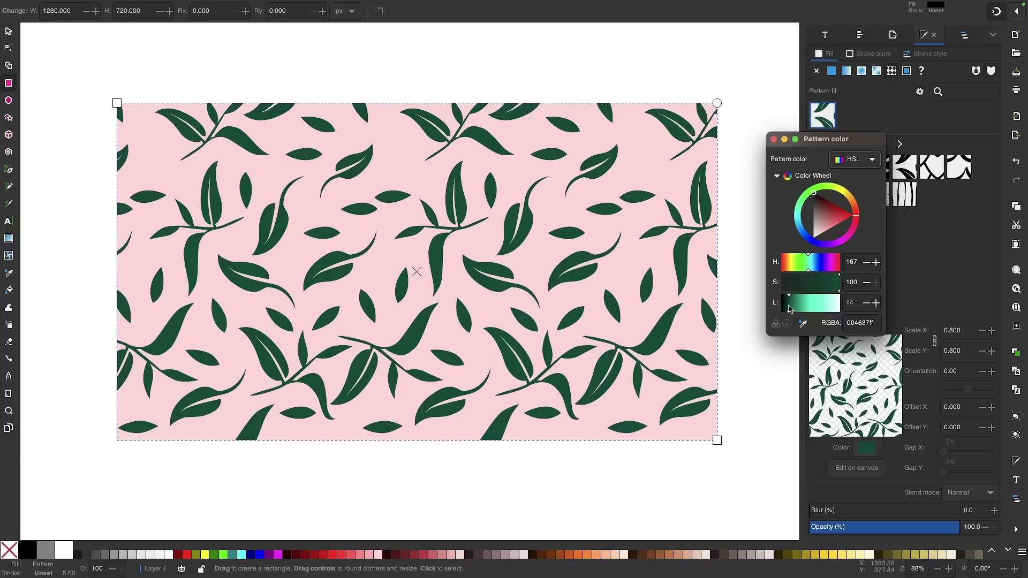
left_click_drag(789, 309, 787, 309)
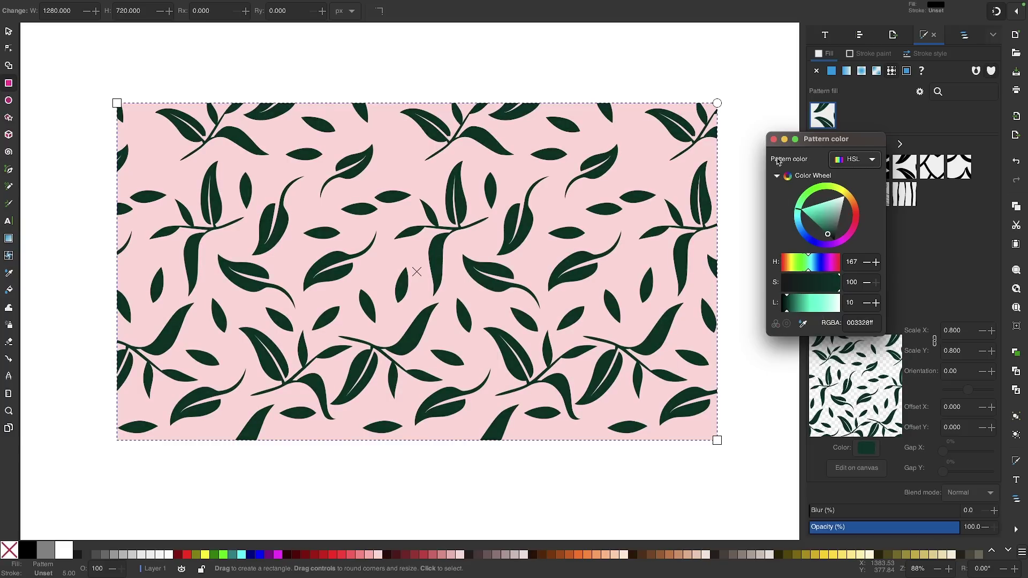
left_click(774, 140)
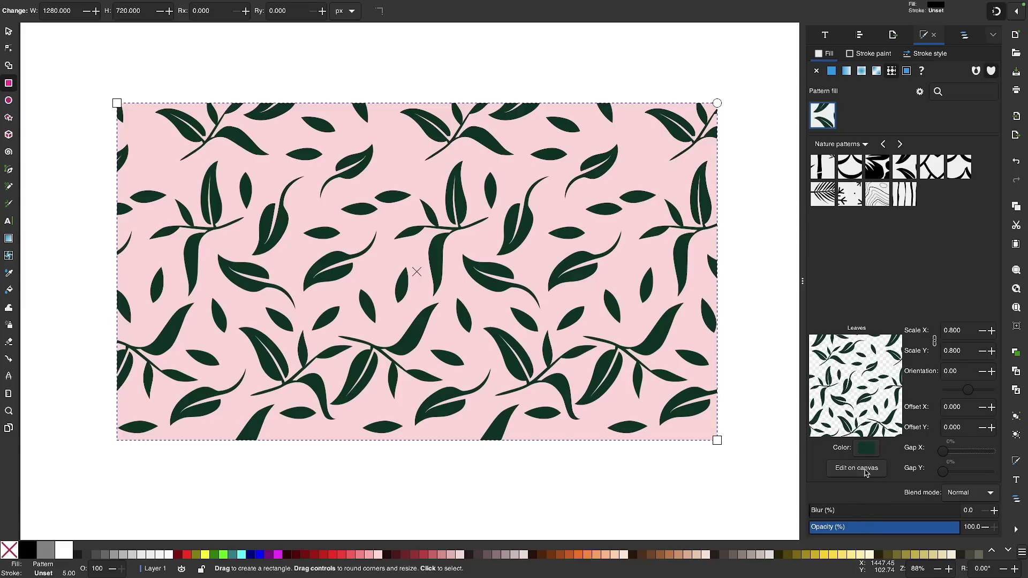
- Edit the pattern on canvas, shrinking its tiles and shifting them down inside the rectangle
left_click(865, 472)
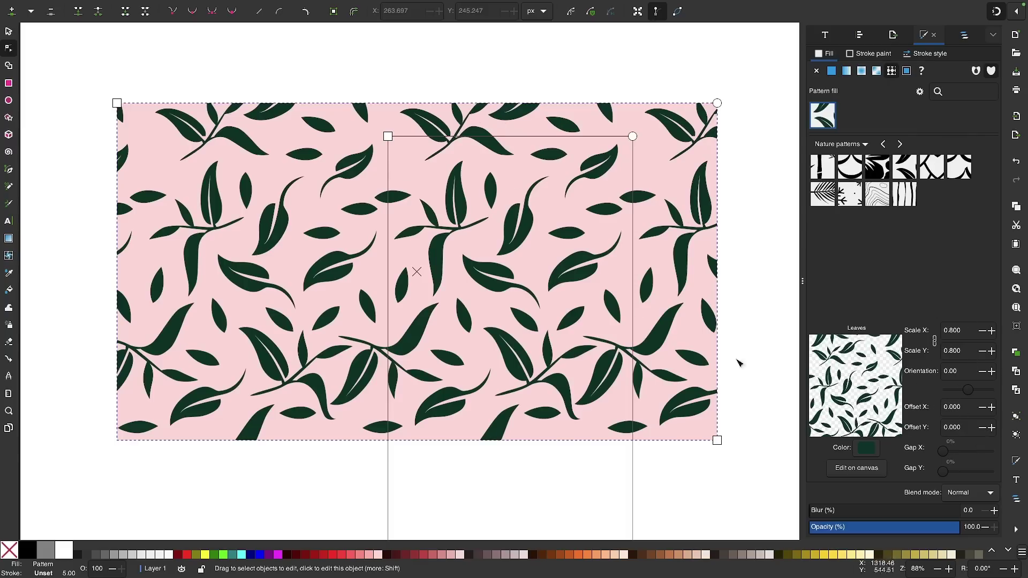
scroll(467, 321, "down", 1)
scroll(467, 321, "down", 1)
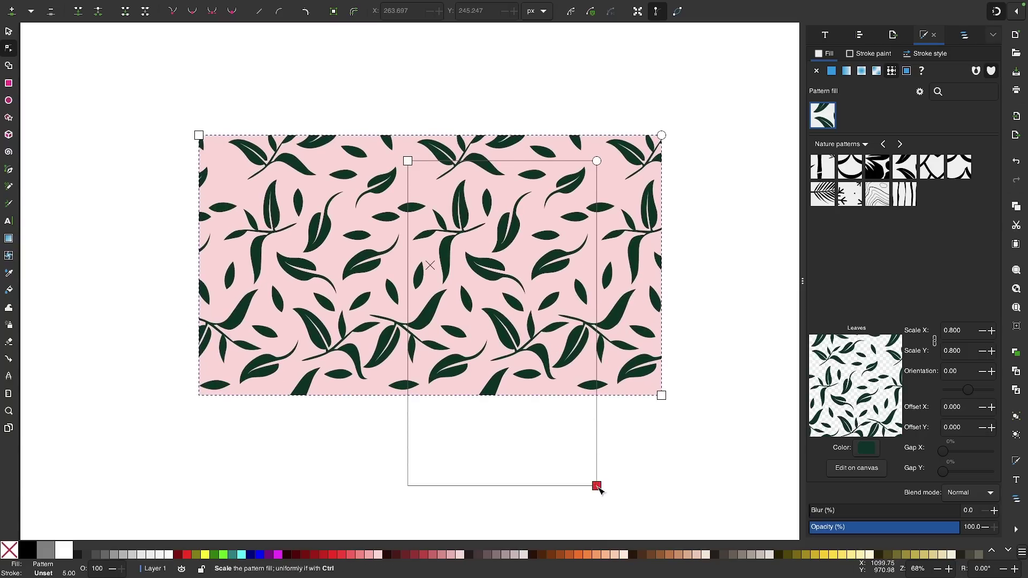
left_click_drag(597, 486, 439, 282)
left_click_drag(435, 219, 531, 373)
left_click_drag(538, 303, 527, 284)
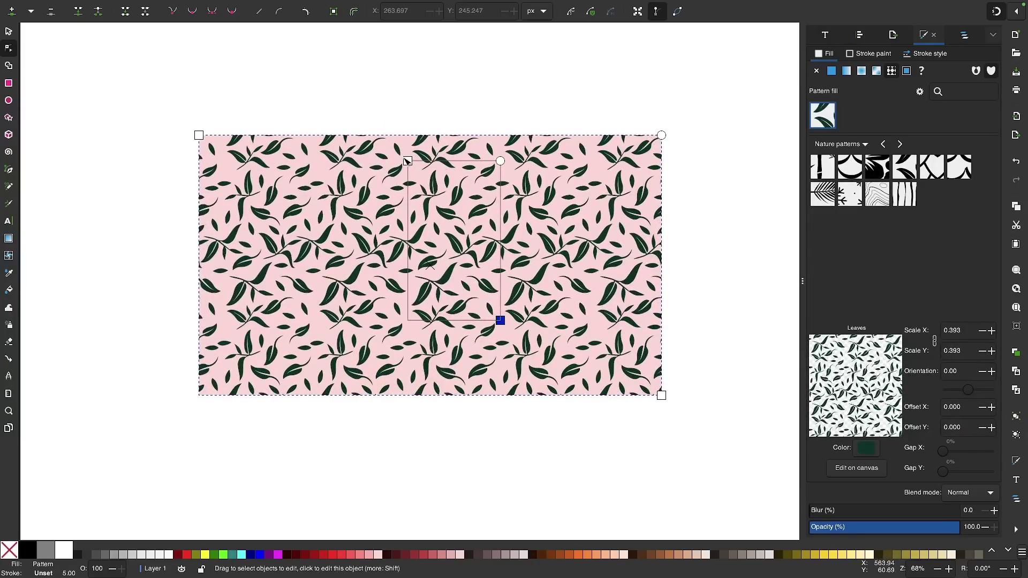
left_click_drag(409, 162, 397, 261)
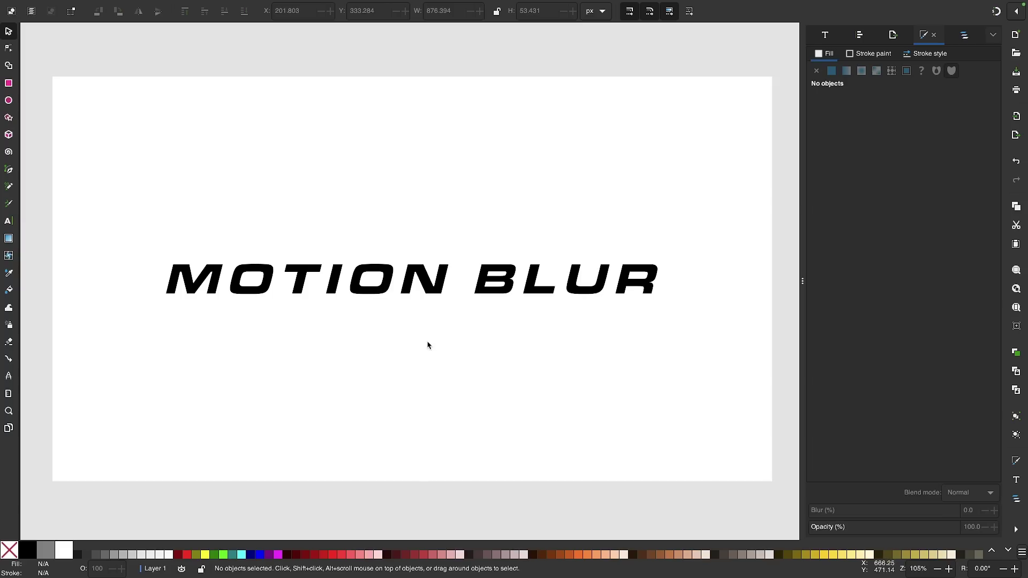
- Duplicate the MOTION BLUR text, try a white fill, and set its blur to about 22.2%
left_click(443, 284)
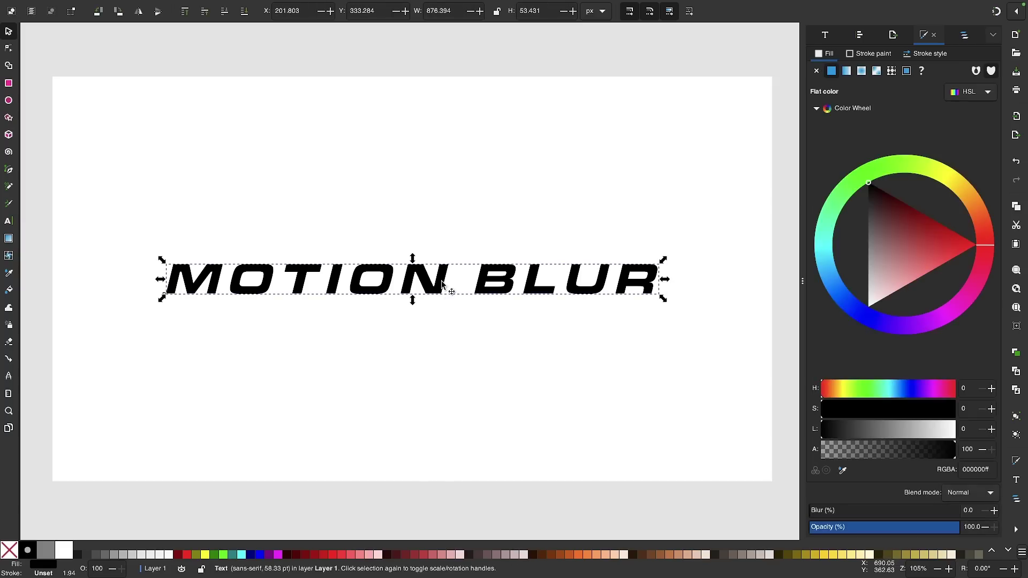
right_click(442, 284)
left_click(467, 331)
left_click(64, 550)
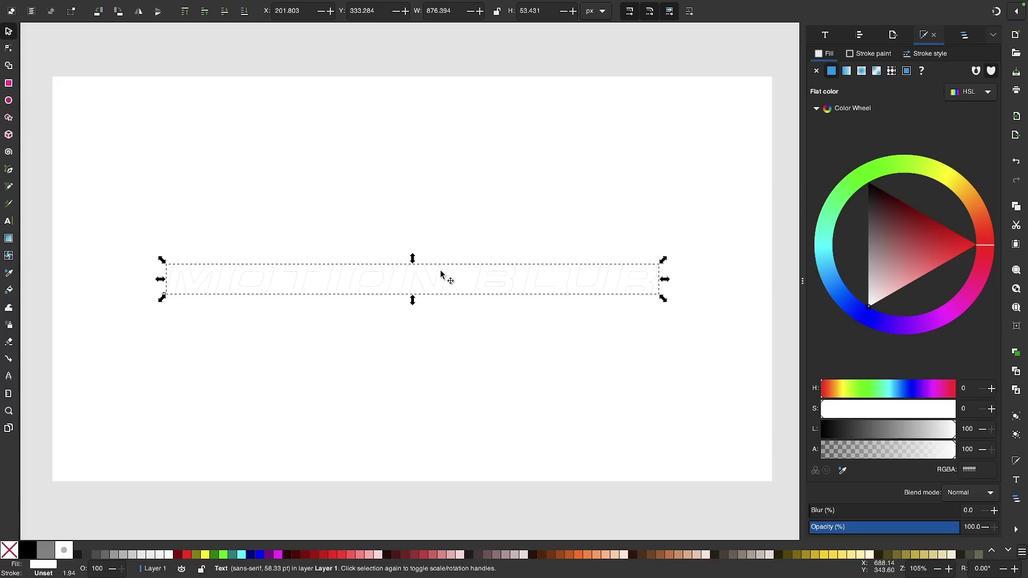
key("ctrl+z")
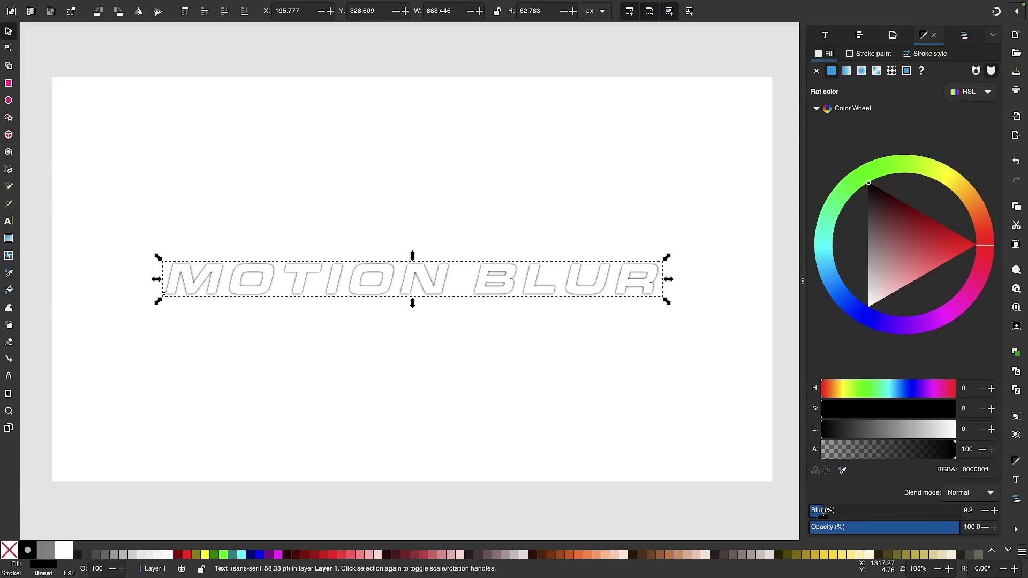
left_click_drag(630, 449, 779, 446)
left_click_drag(904, 512, 842, 509)
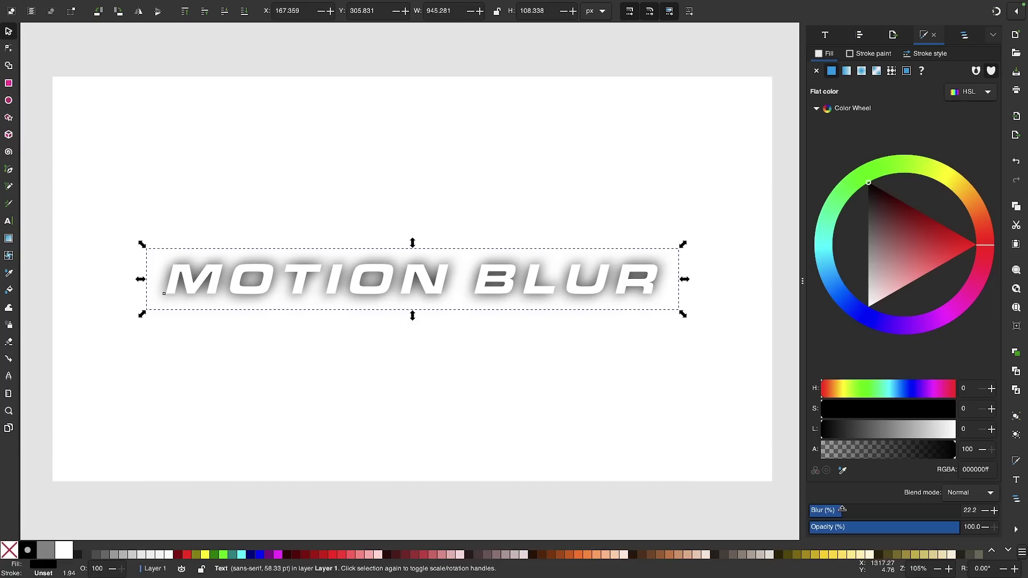
- Reshape the text blur with its handles so it streaks only horizontally and wider, then deselect
left_click(9, 48)
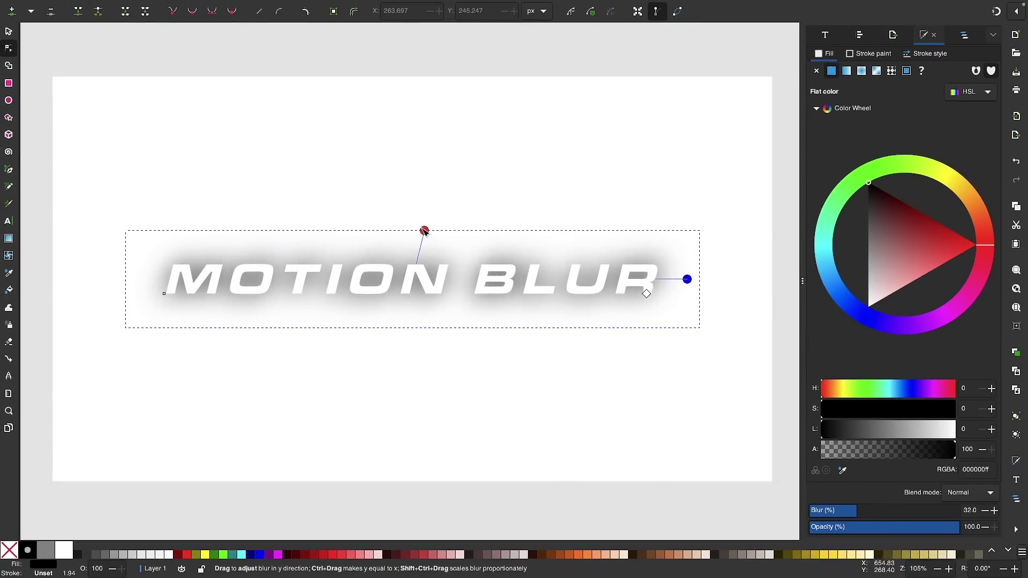
left_click_drag(424, 231, 417, 264)
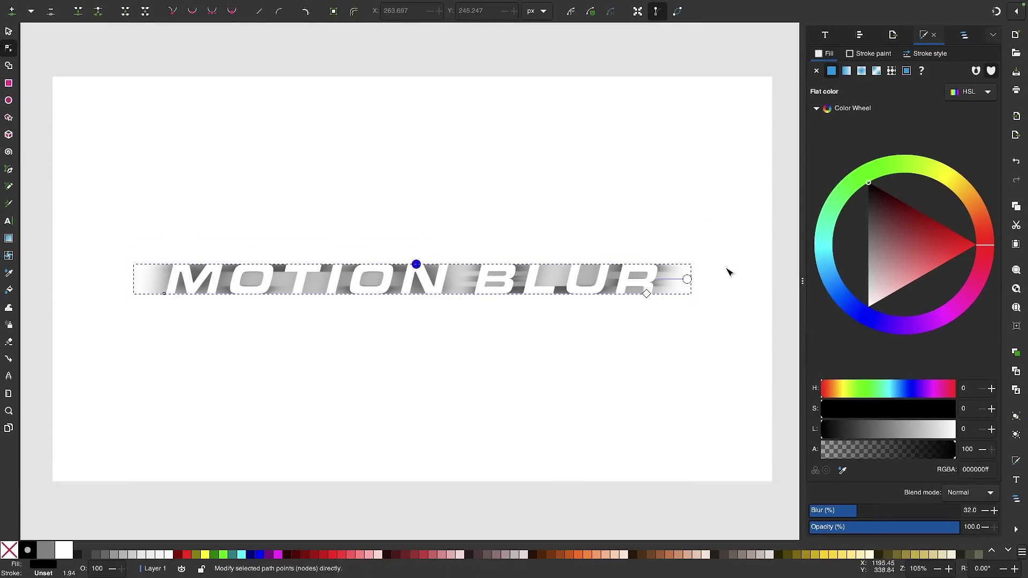
mouse_move(687, 279)
left_mouse_down()
mouse_move(677, 279)
mouse_move(709, 279)
mouse_move(692, 279)
left_mouse_up()
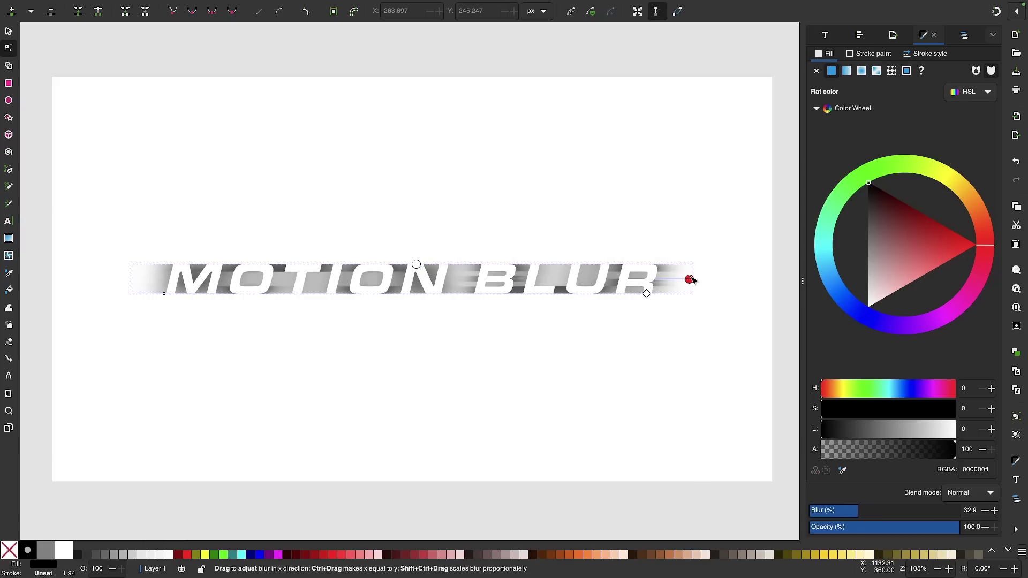
left_click(9, 31)
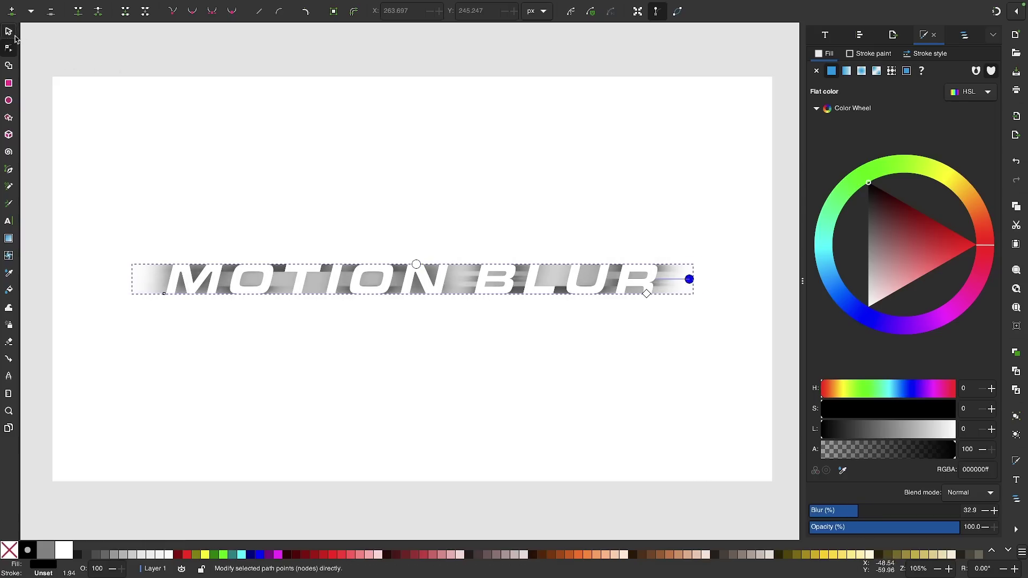
left_click(506, 260)
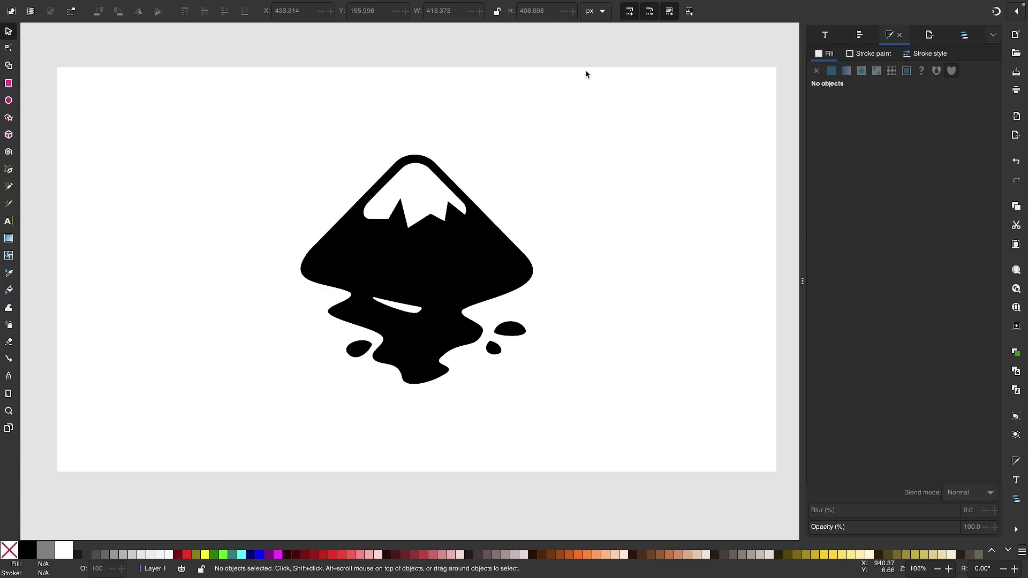
- Select the mountain logo, open Path > Path Effects, and browse the effects gallery
left_click(462, 256)
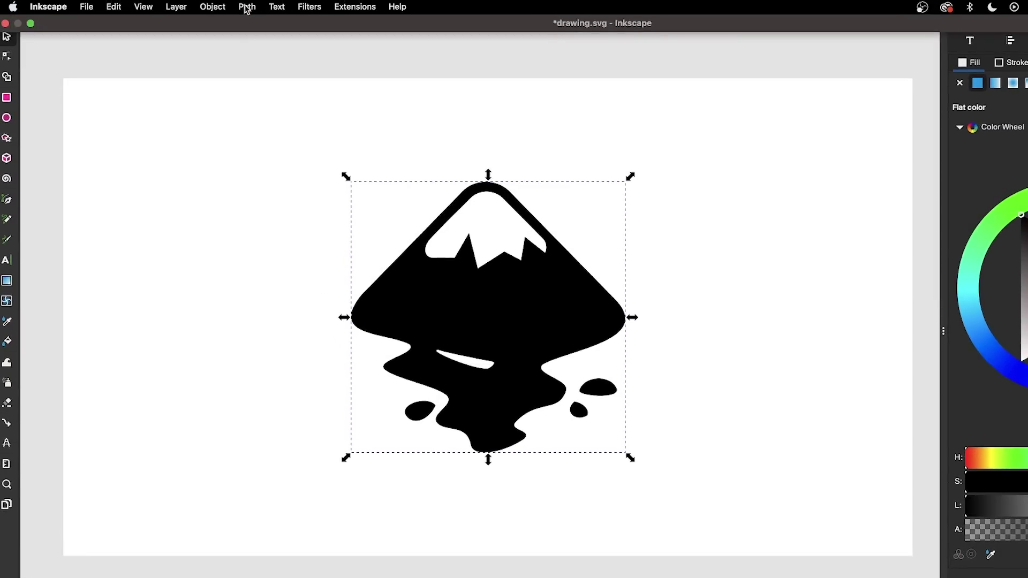
left_click(212, 5)
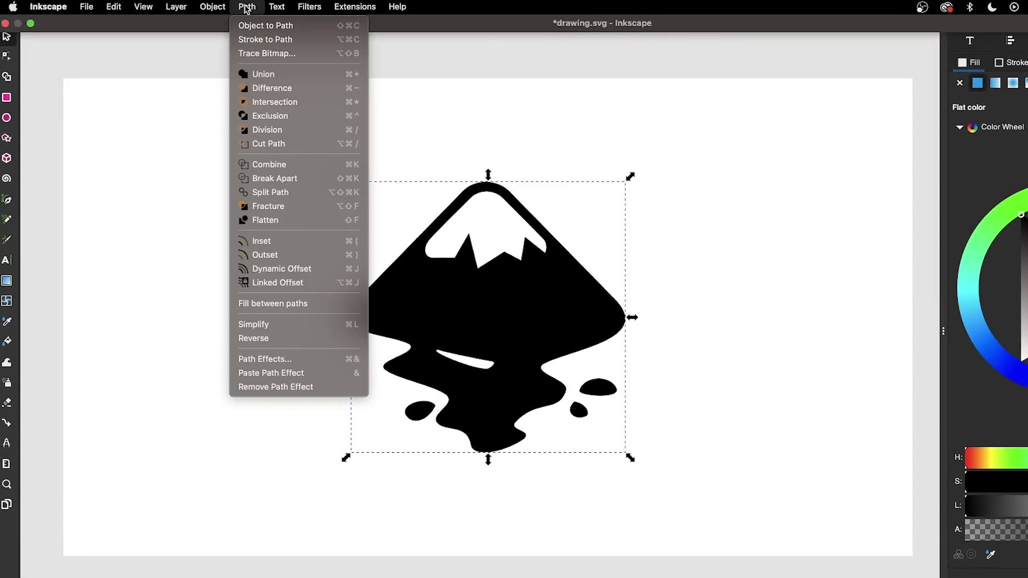
left_click(267, 358)
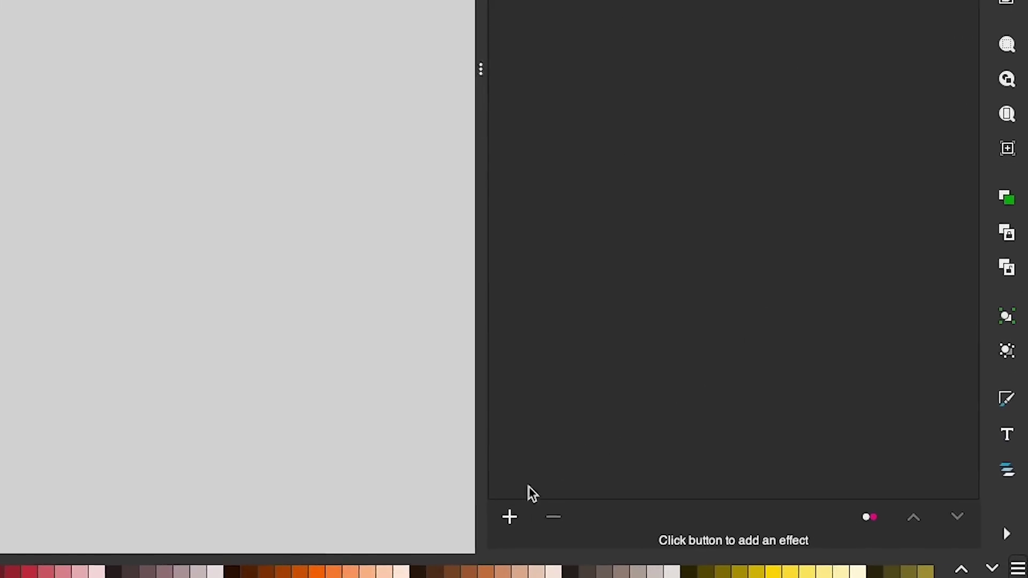
left_click(510, 517)
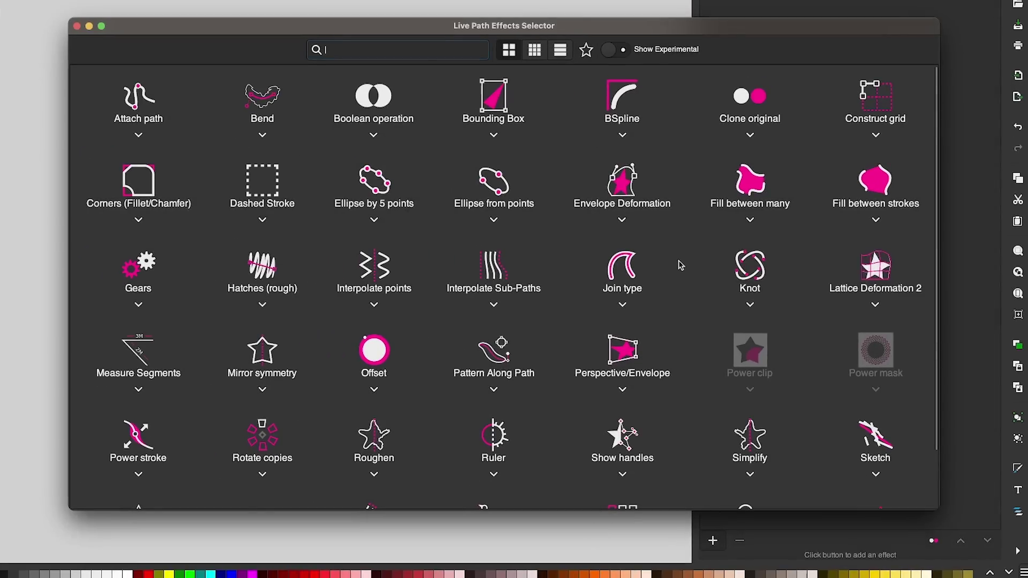
scroll(680, 266, "down", 3)
scroll(680, 265, "up", 3)
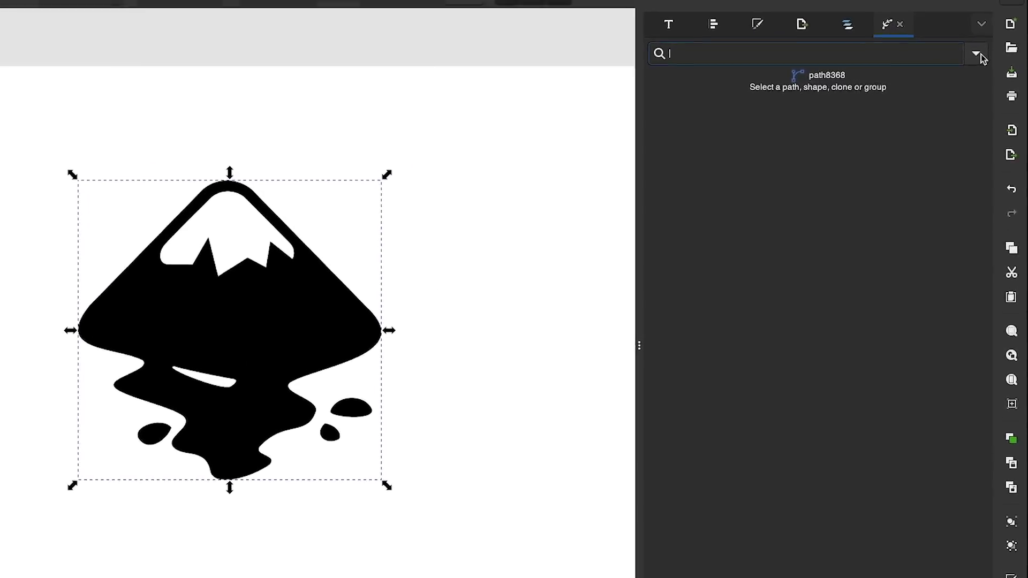
- Search 'pers' and apply Perspective/Envelope to the logo, collapsing its settings
left_click(972, 53)
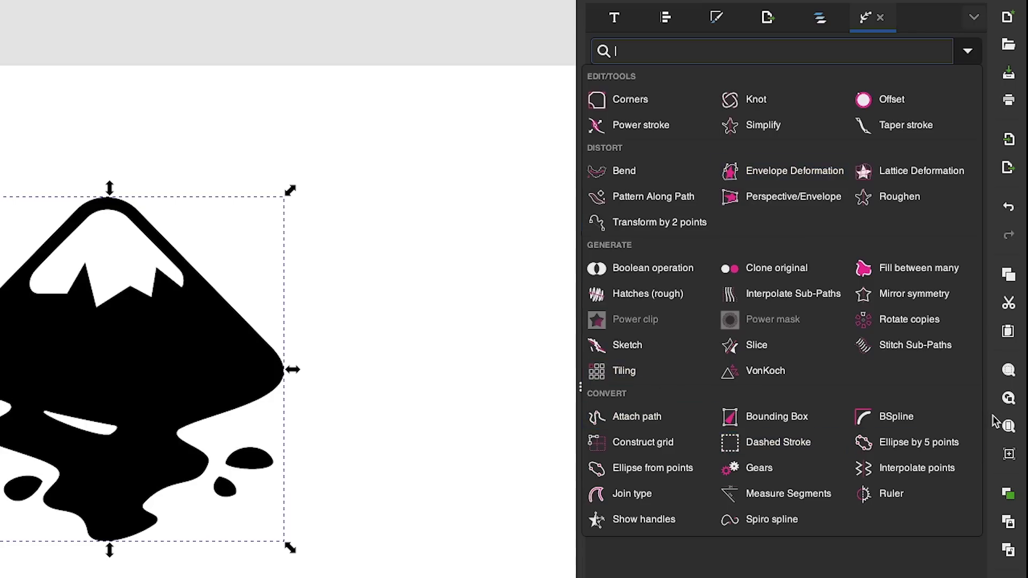
left_click(776, 52)
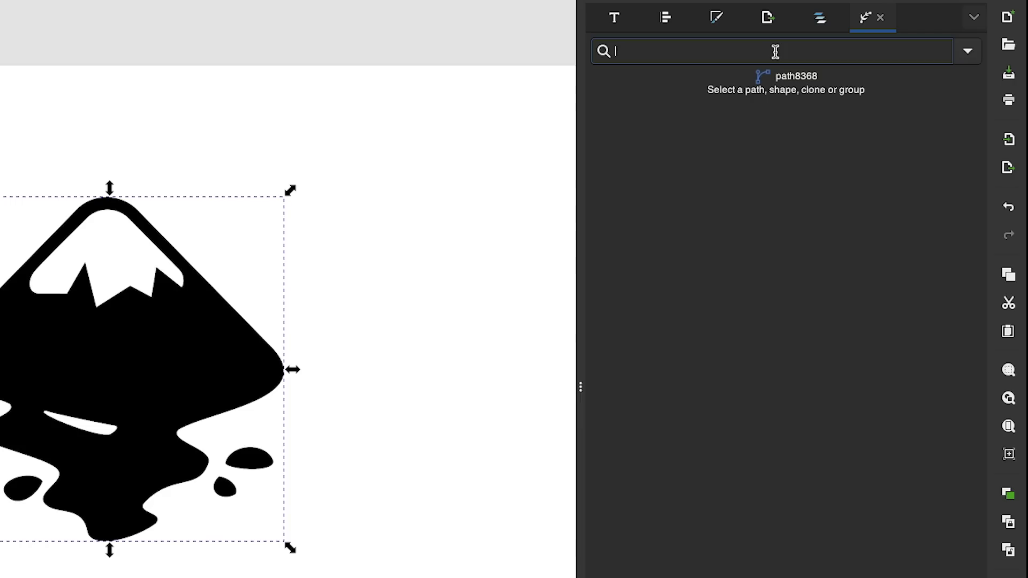
type("pers")
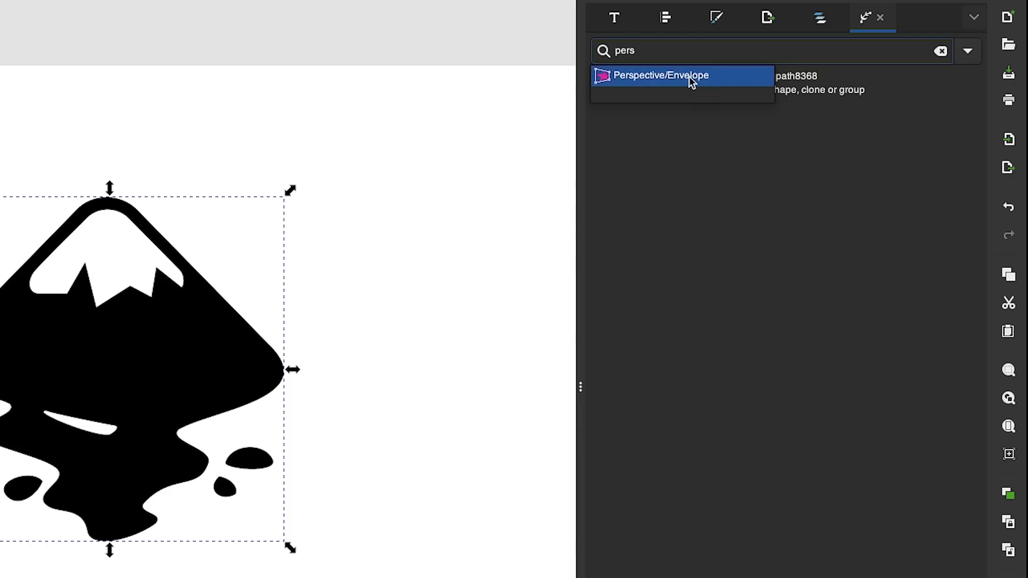
left_click(692, 80)
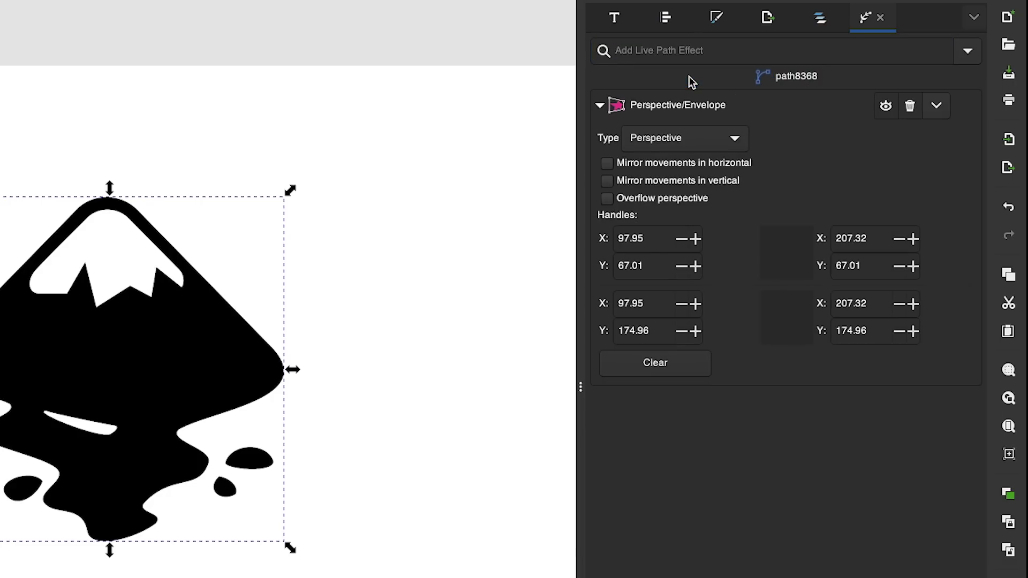
left_click(601, 106)
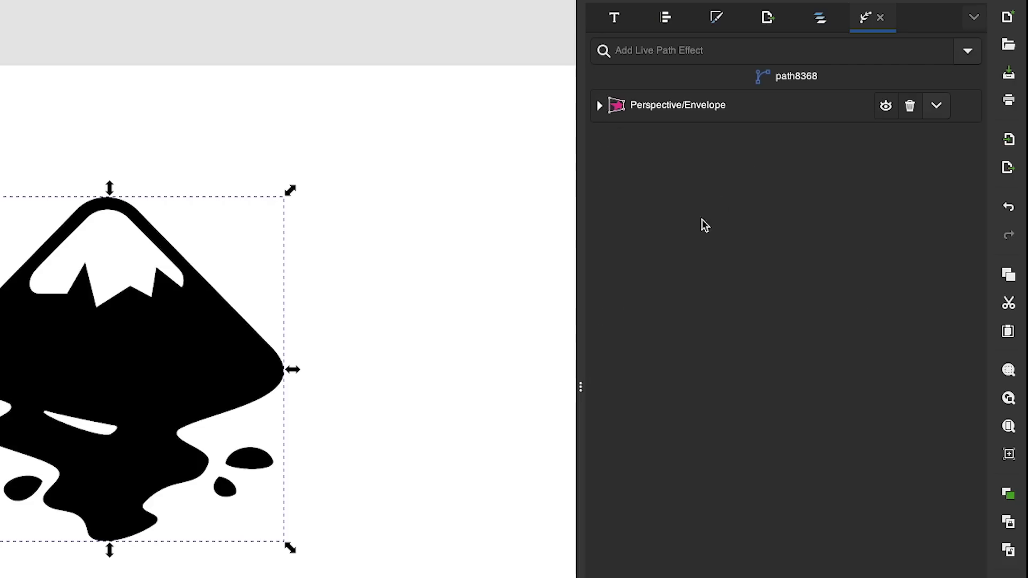
- Add Bend and Bounding Box path effects to the logo
left_click(794, 51)
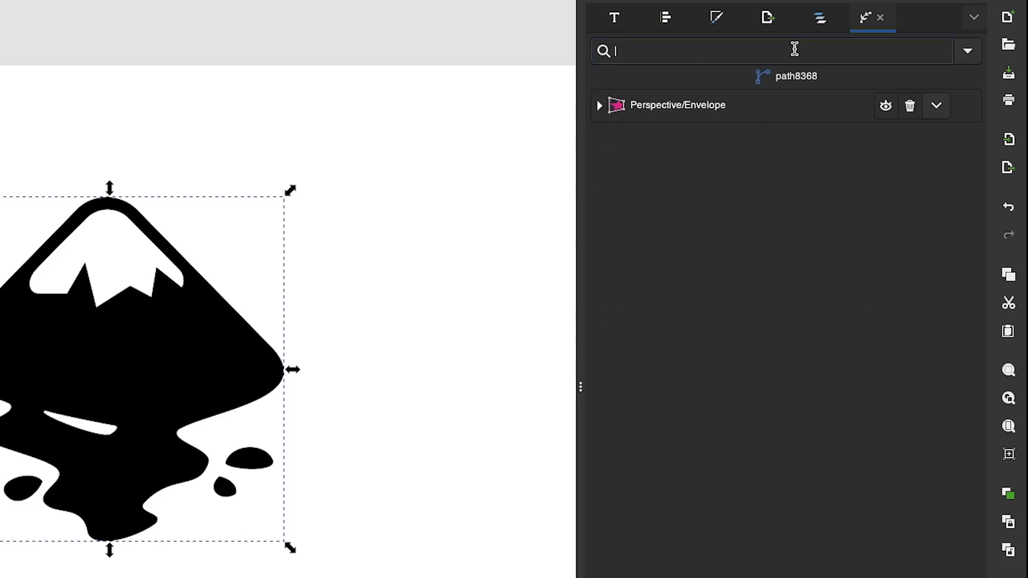
left_click(968, 52)
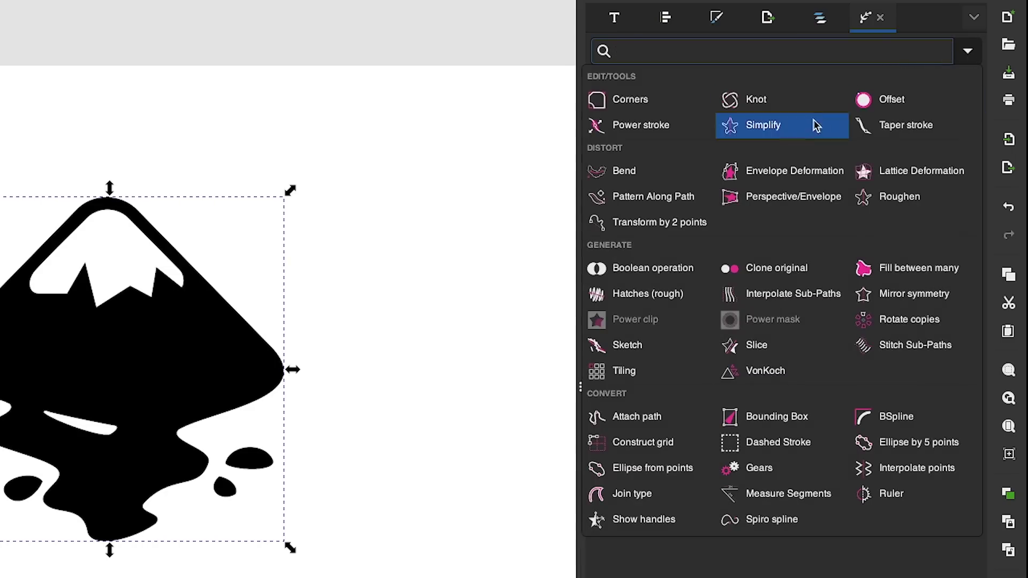
left_click(624, 171)
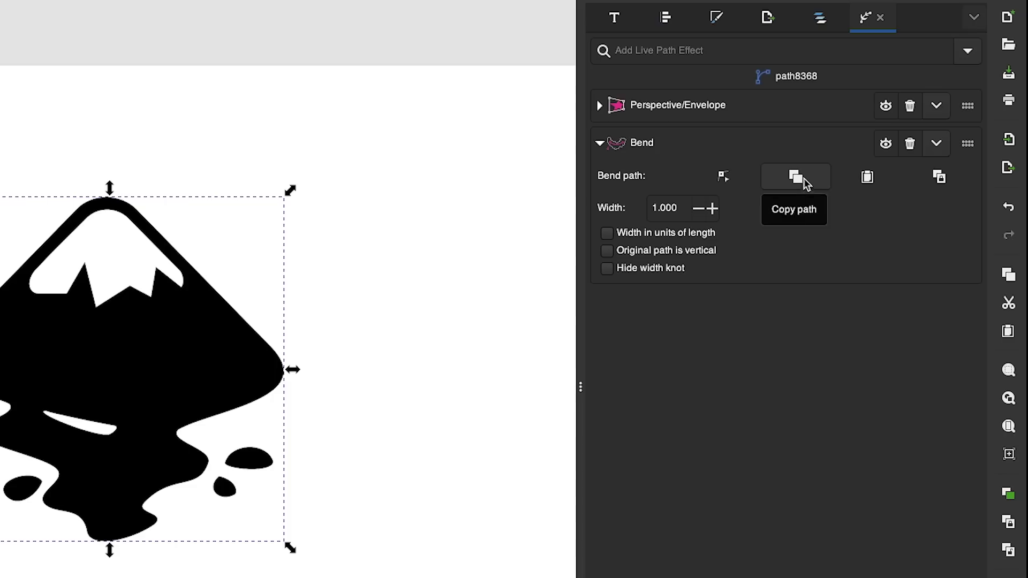
left_click(600, 144)
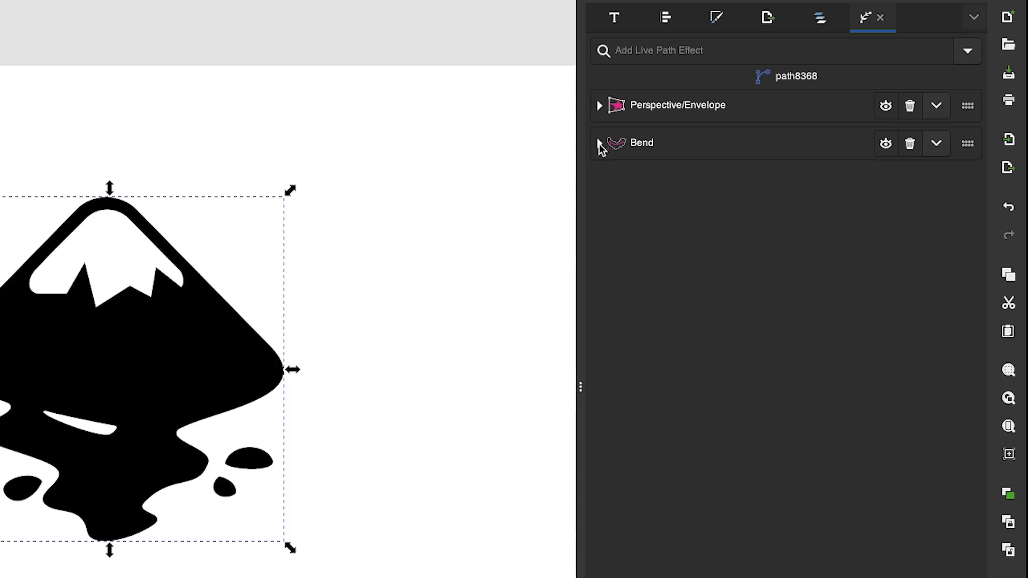
left_click(958, 56)
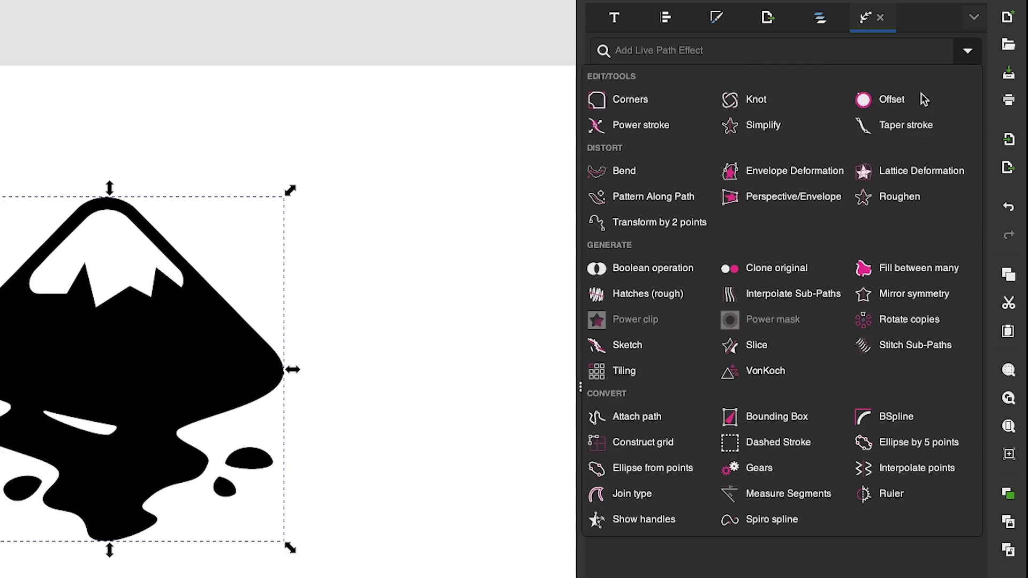
left_click(765, 416)
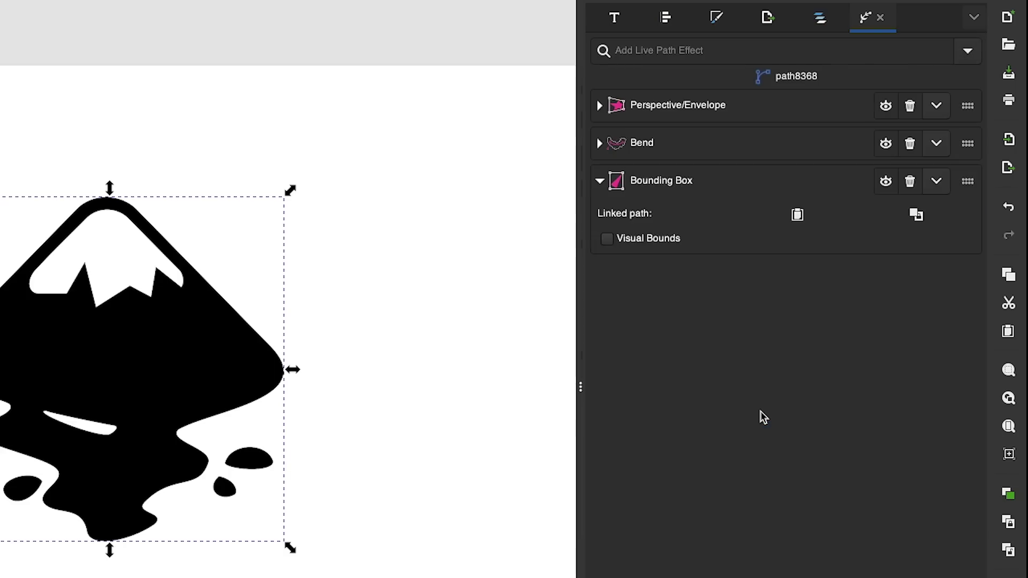
left_click(599, 182)
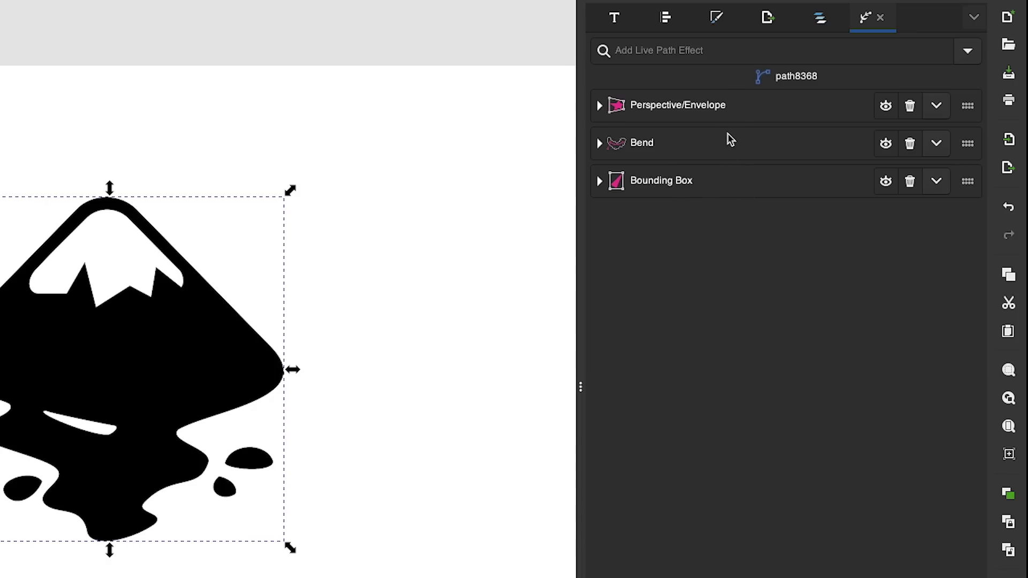
- Hide Bounding Box and Bend, then delete all three path effects
left_click(886, 181)
left_click(887, 152)
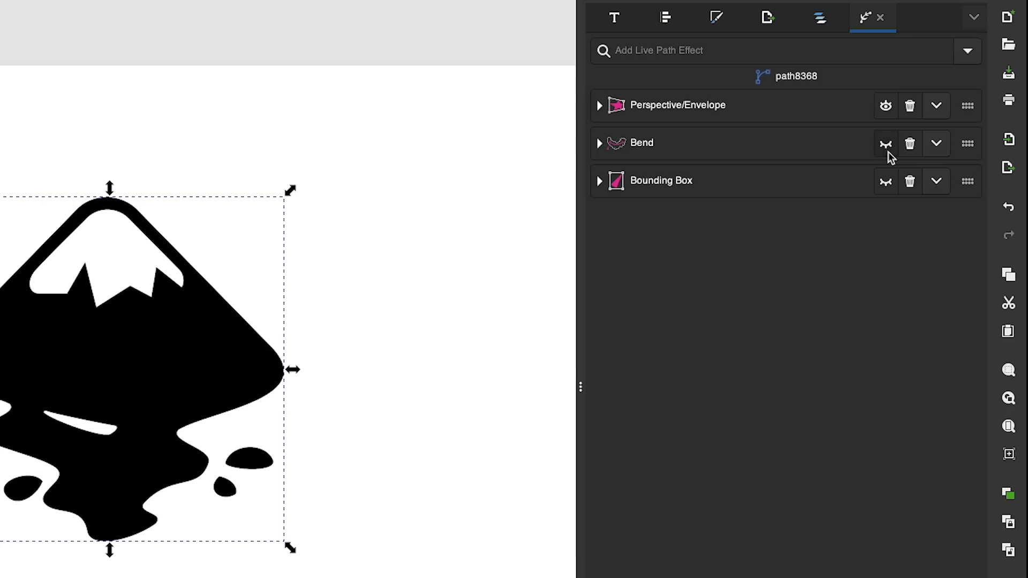
left_click(910, 181)
left_click(910, 144)
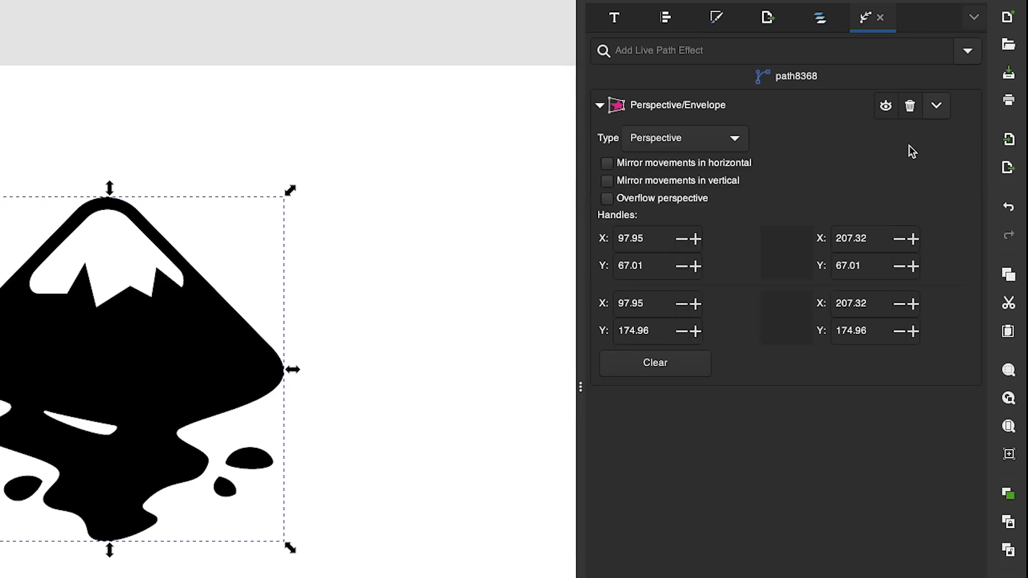
left_click(910, 105)
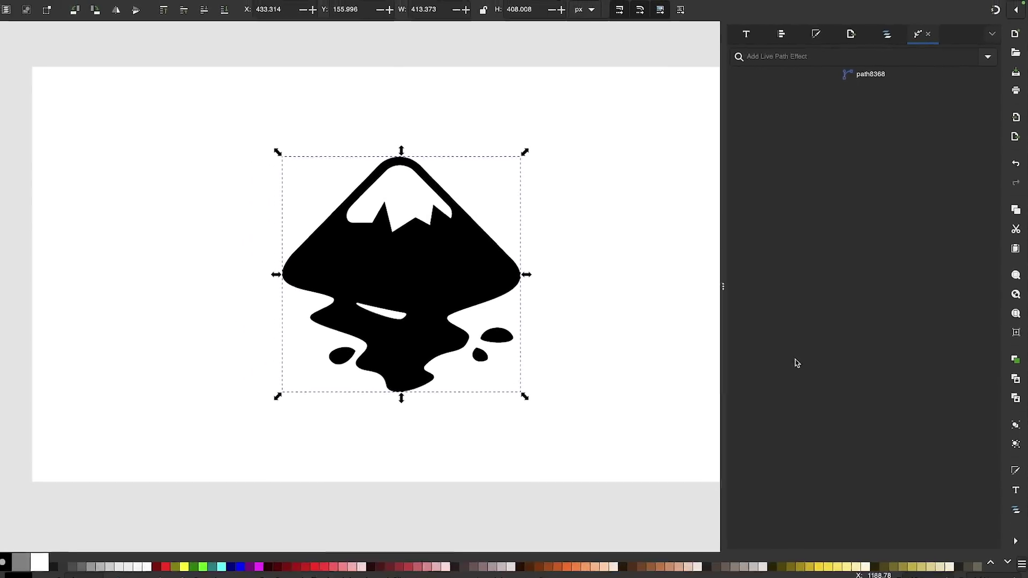
- Deselect the logo with Escape
key("Escape")
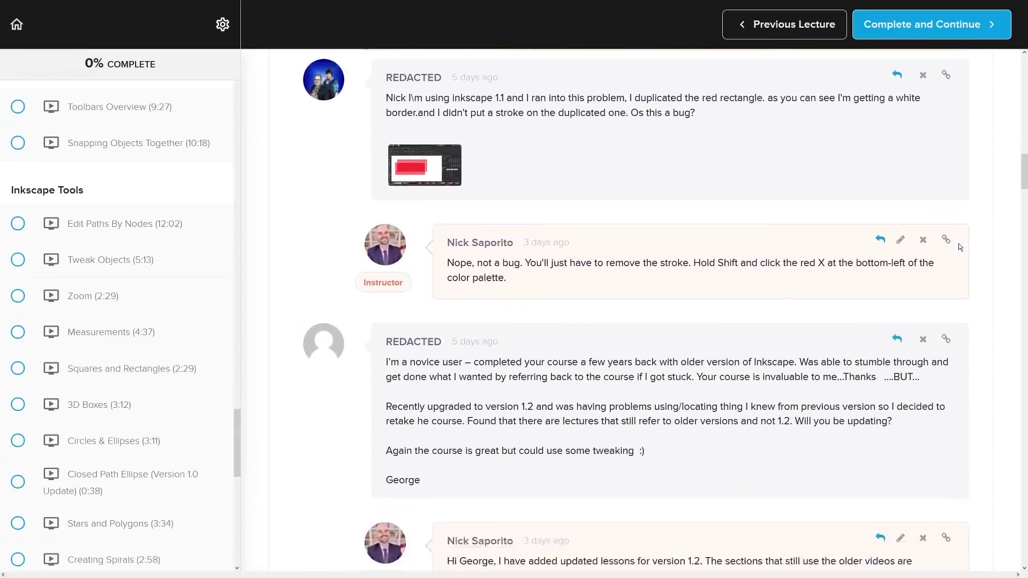
- Scroll past Student Feedback to the $17 USD Inkscape Master Class Enroll Now offer and footer
scroll(959, 245, "down", 10)
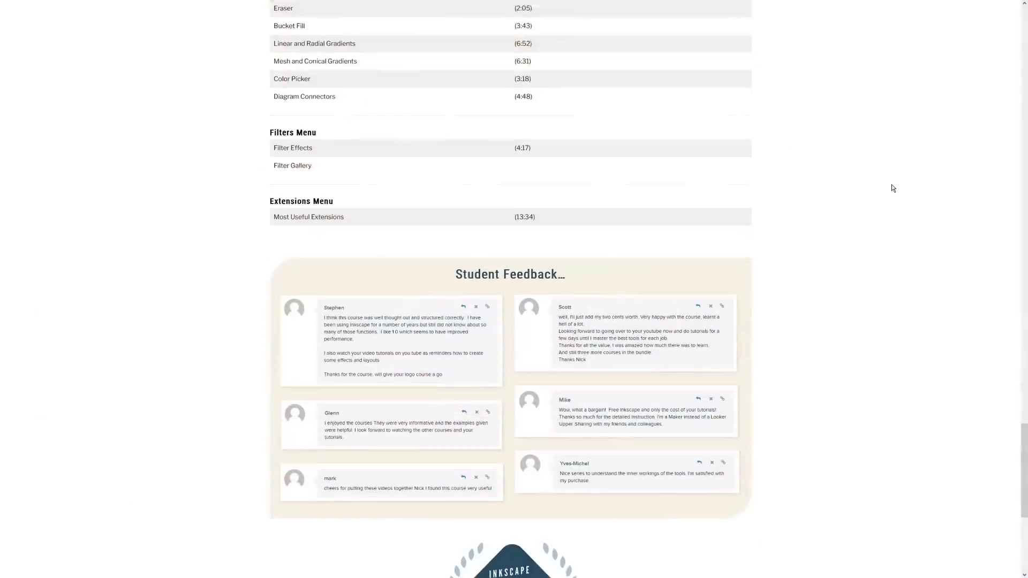
scroll(890, 188, "down", 7)
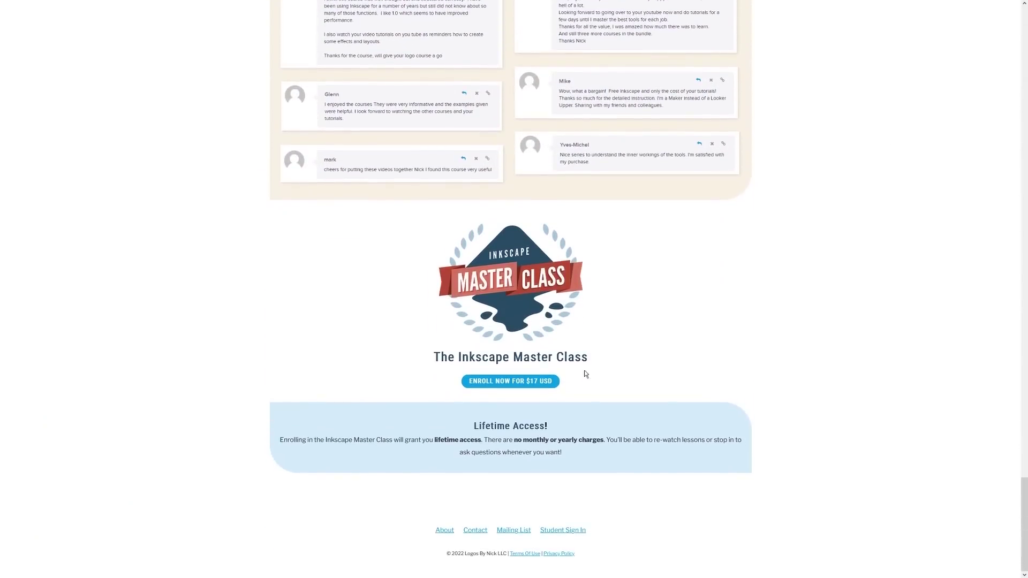